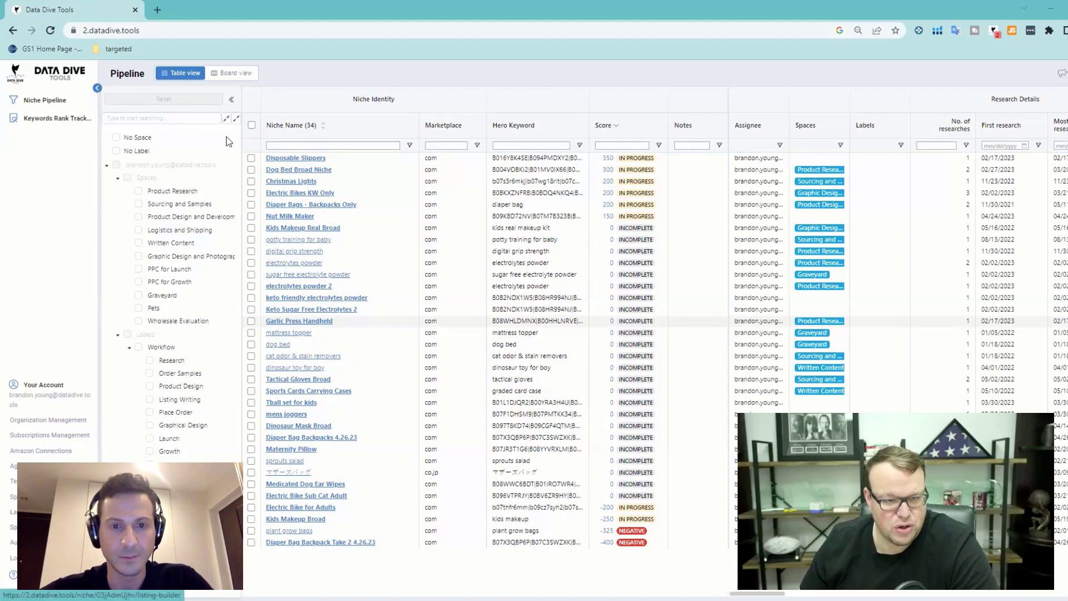
Step: View the niche pipeline as a board grouped by space, and return to the table
left_click(232, 73)
left_click_drag(341, 166, 450, 203)
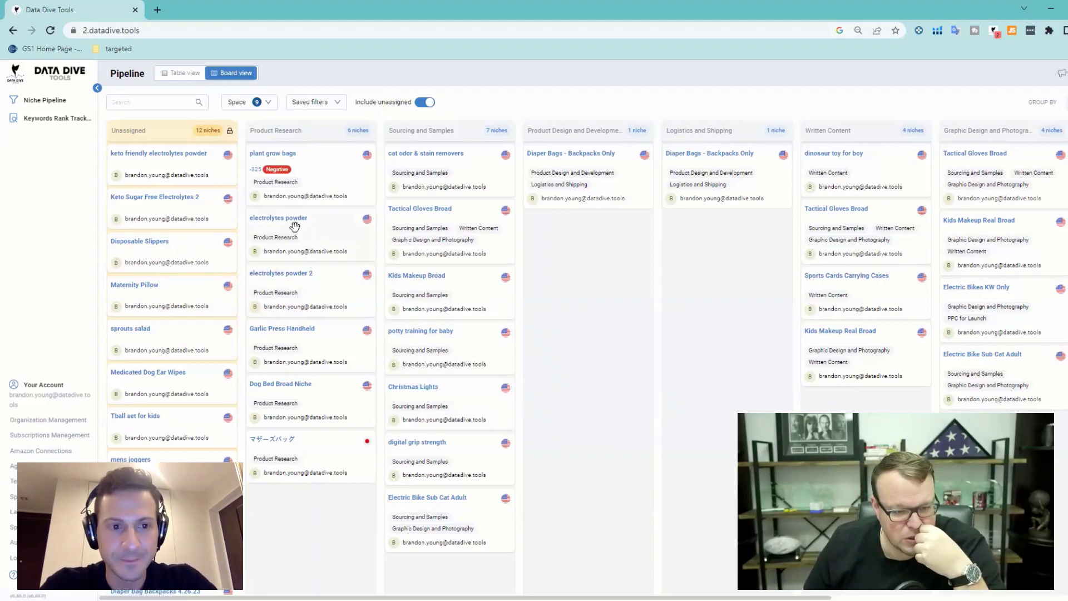
left_click(178, 73)
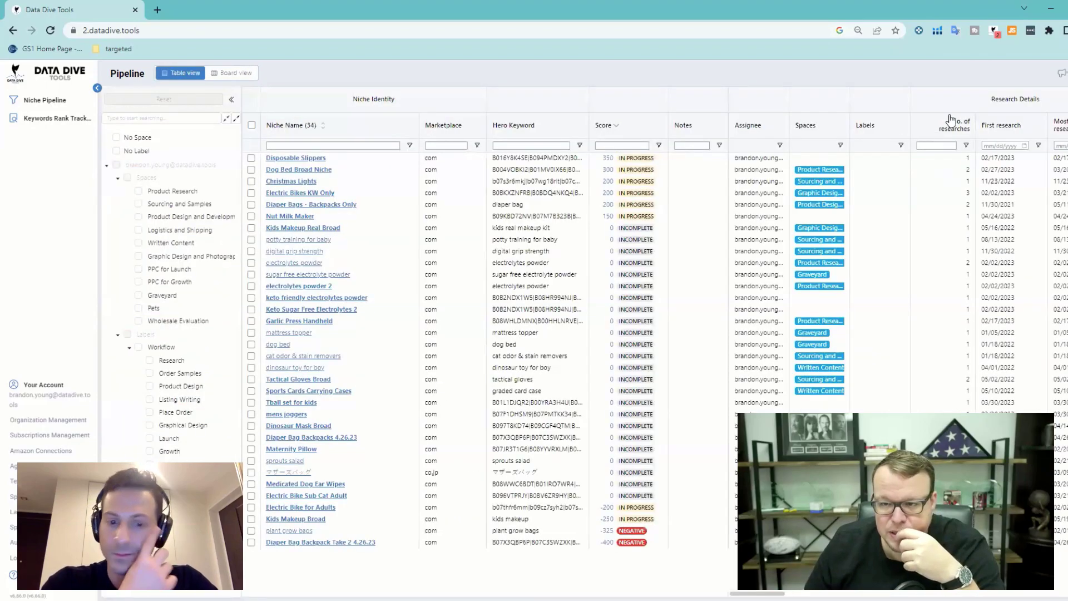
Step: Sort the niches by newest first research and open the Diaper Bag Backpack Take 2 4.26.23 listing with its title section expanded
left_click(1023, 131)
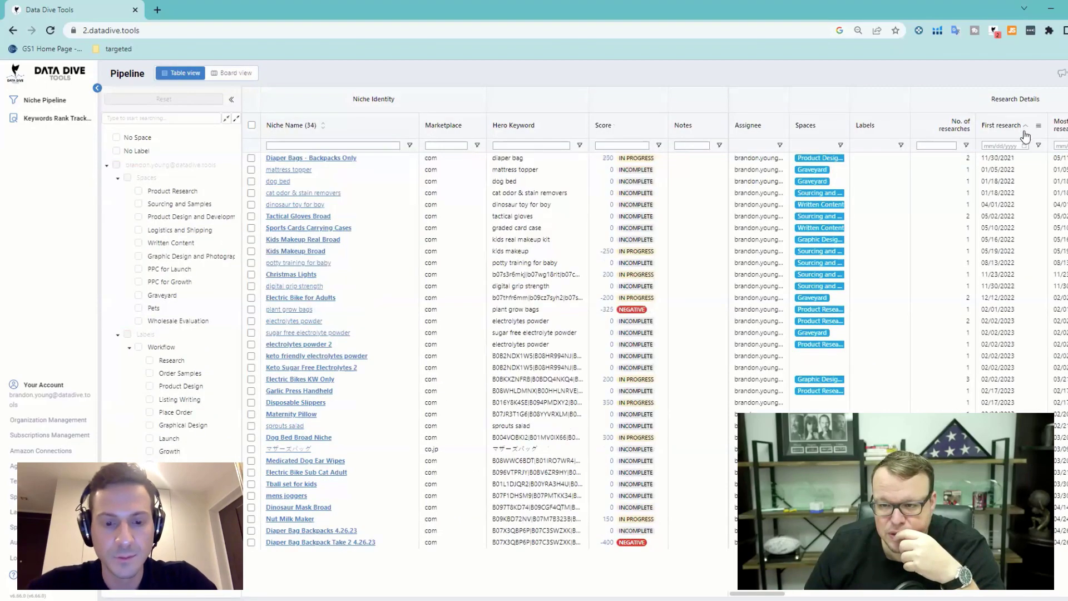
left_click(1024, 133)
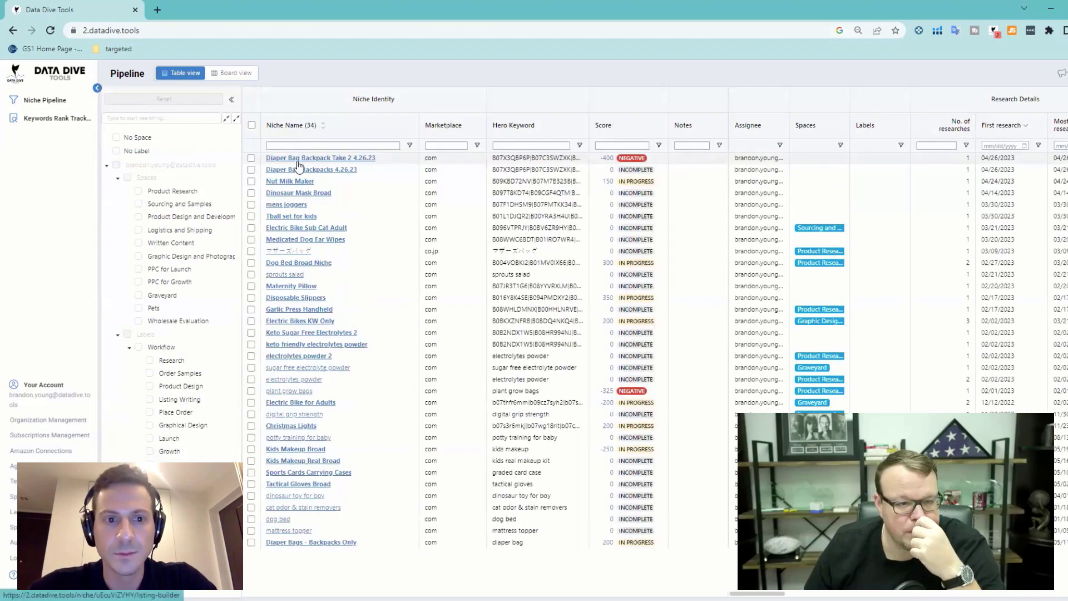
left_click(348, 159)
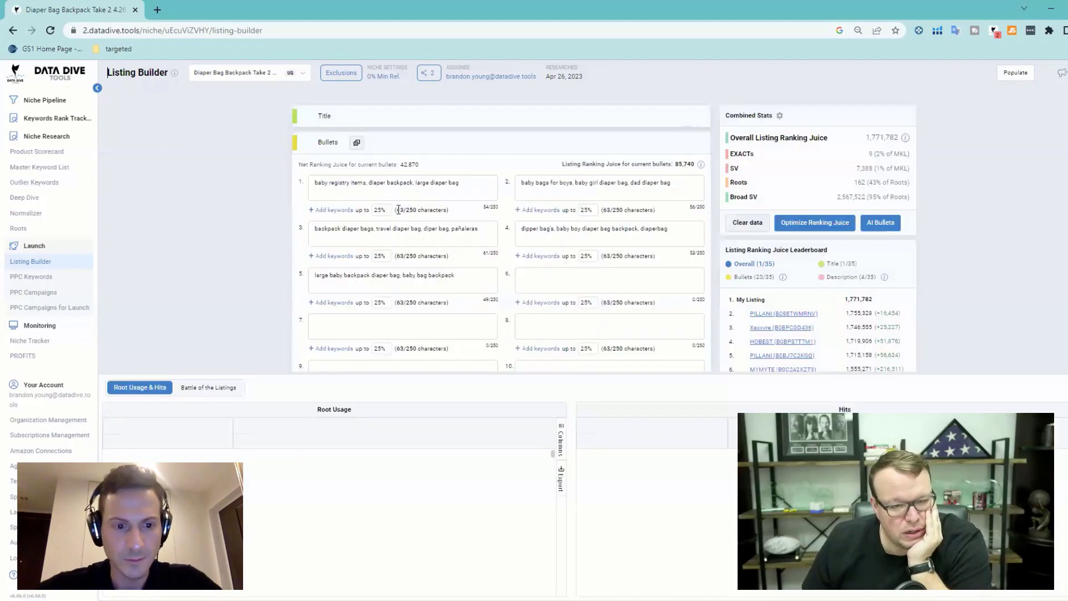
left_click(326, 116)
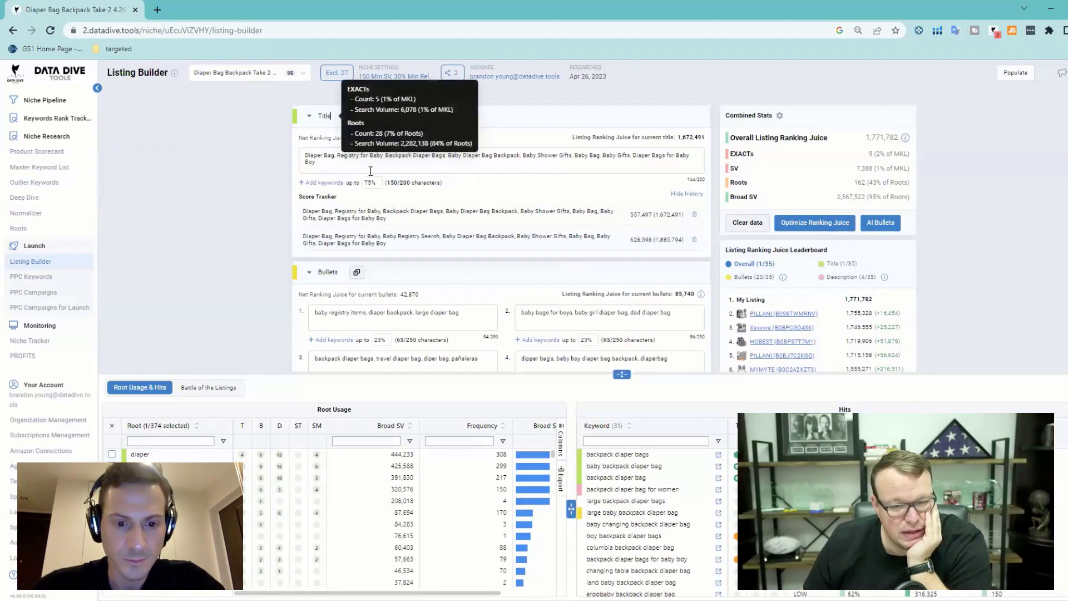
Step: Clear all listing data from the Listing Builder and rank the ranking juice leaderboard by title
left_click(750, 224)
left_click(599, 406)
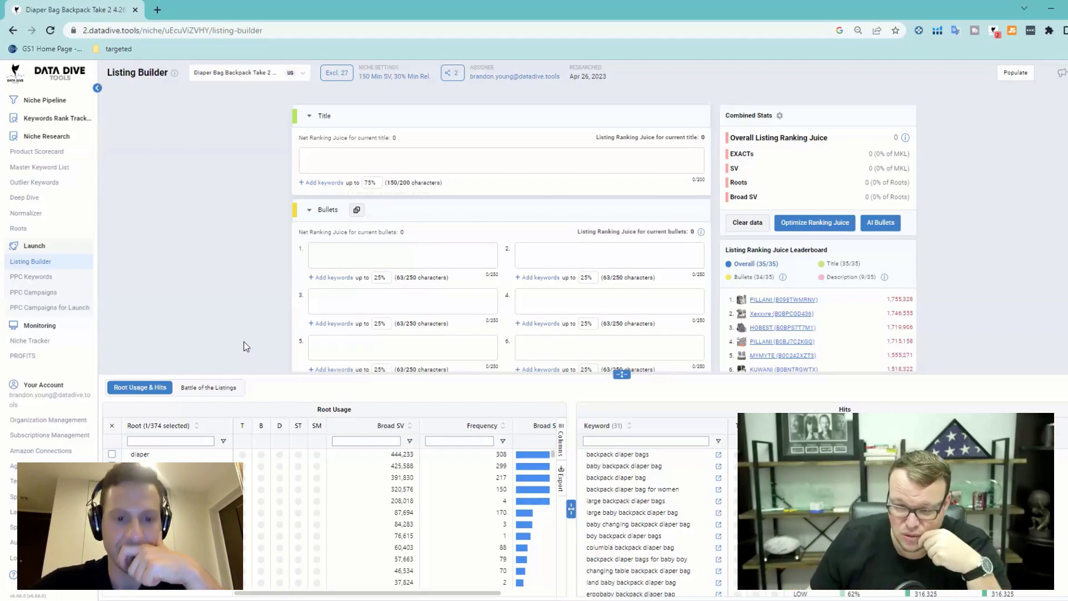
left_click(846, 265)
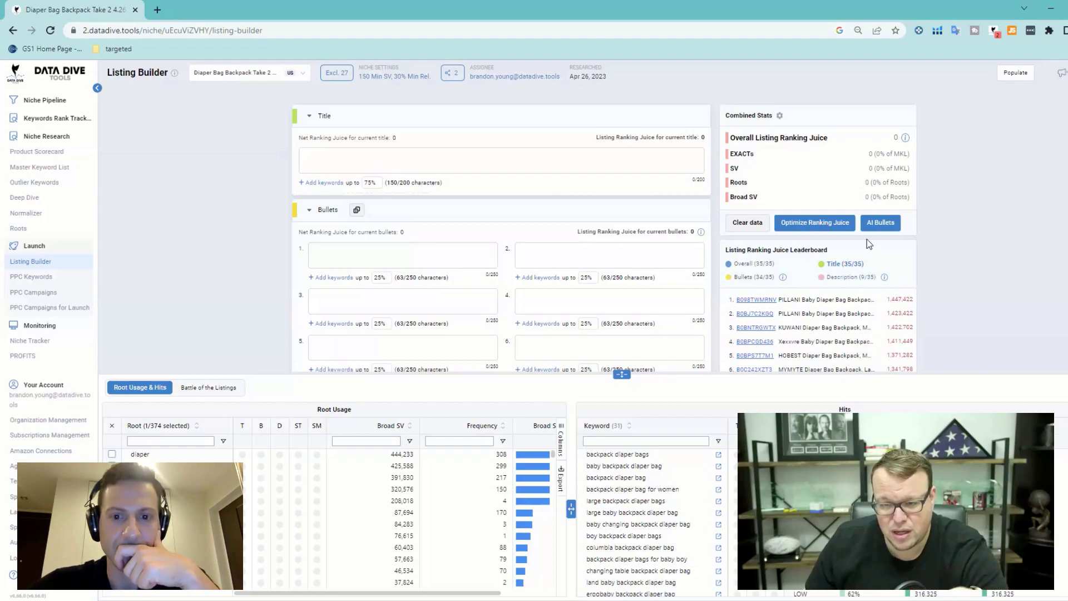
Step: Optimize the listing's ranking juice with limits of 75% title, 25% bullets, 20% description, and 100% search terms and subject matter
left_click(809, 224)
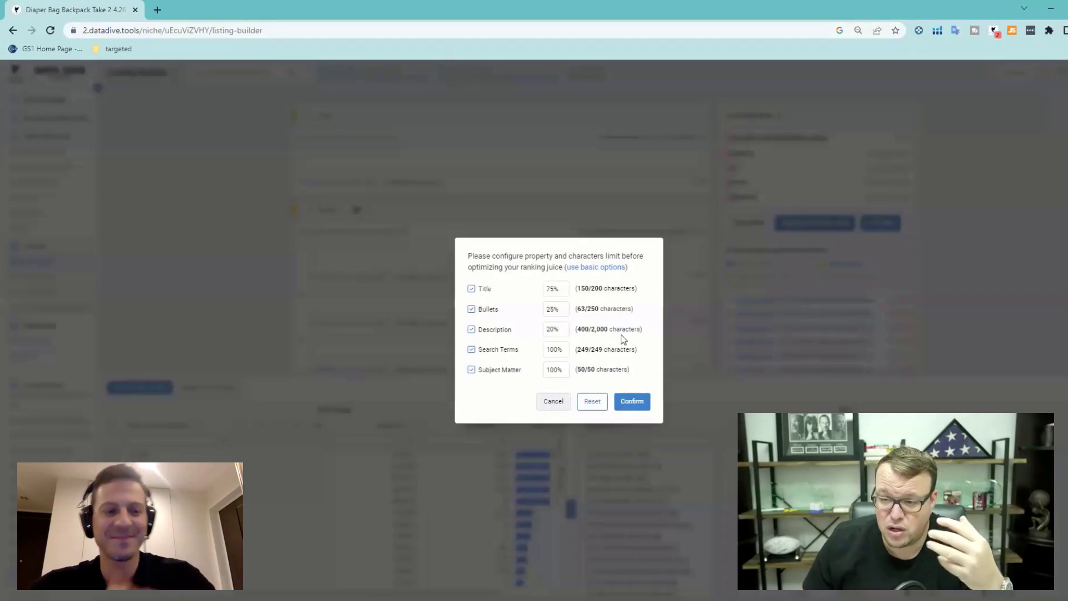
left_click(419, 434)
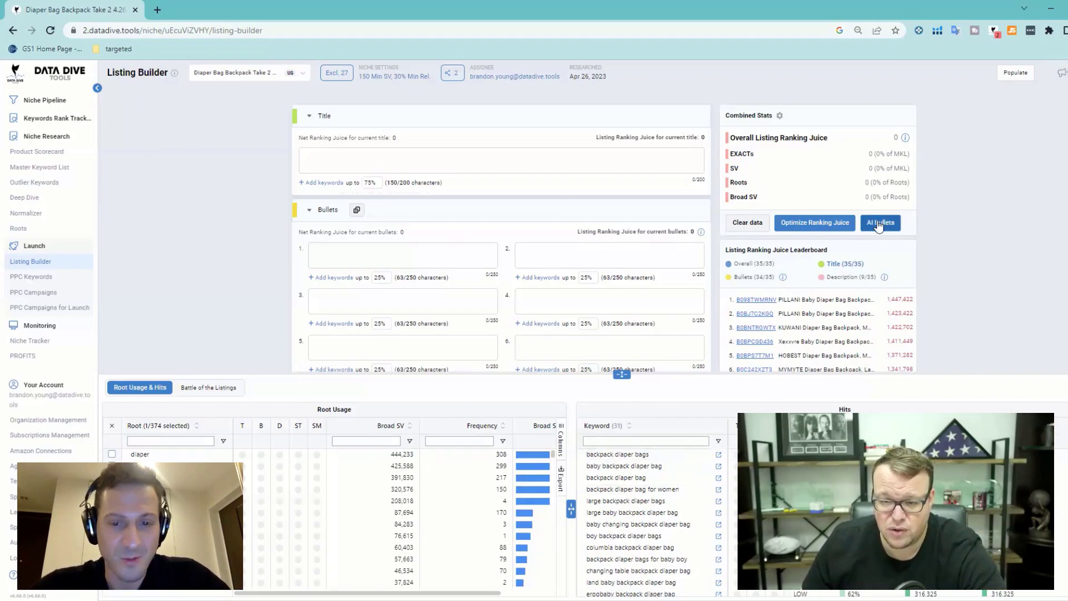
left_click(814, 222)
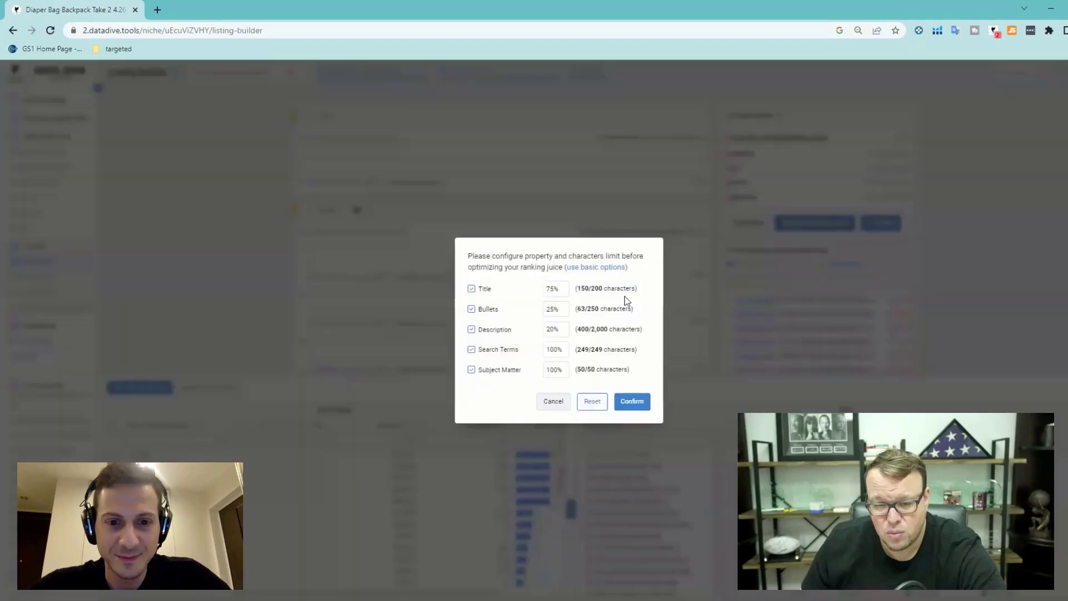
left_click_drag(579, 288, 638, 289)
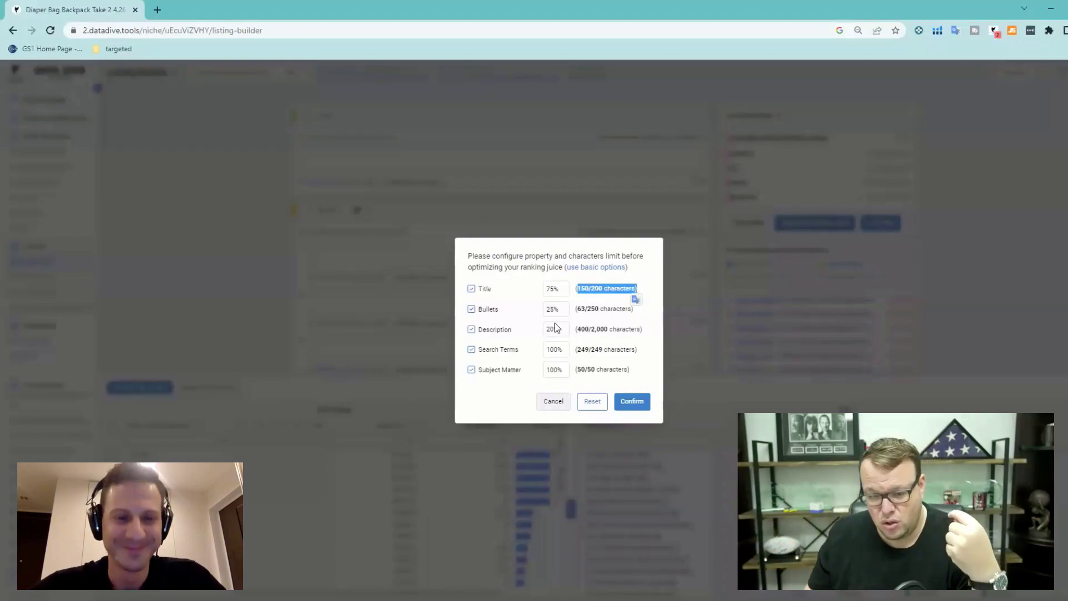
left_click(620, 311)
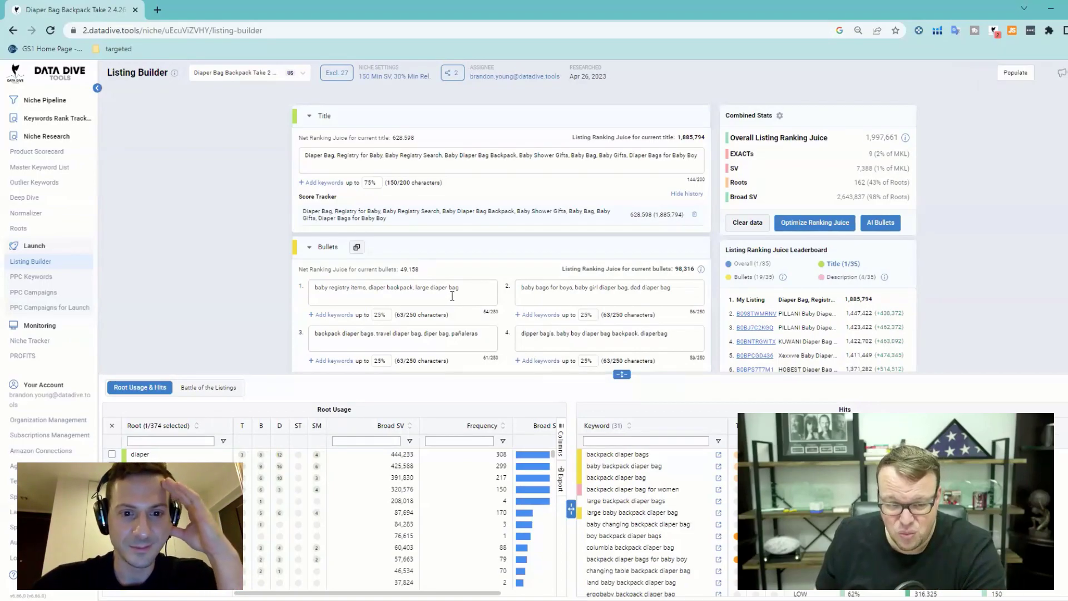
Step: Examine the first bullet's generated keywords and the listing's title score on the leaderboard
left_click_drag(315, 293, 469, 290)
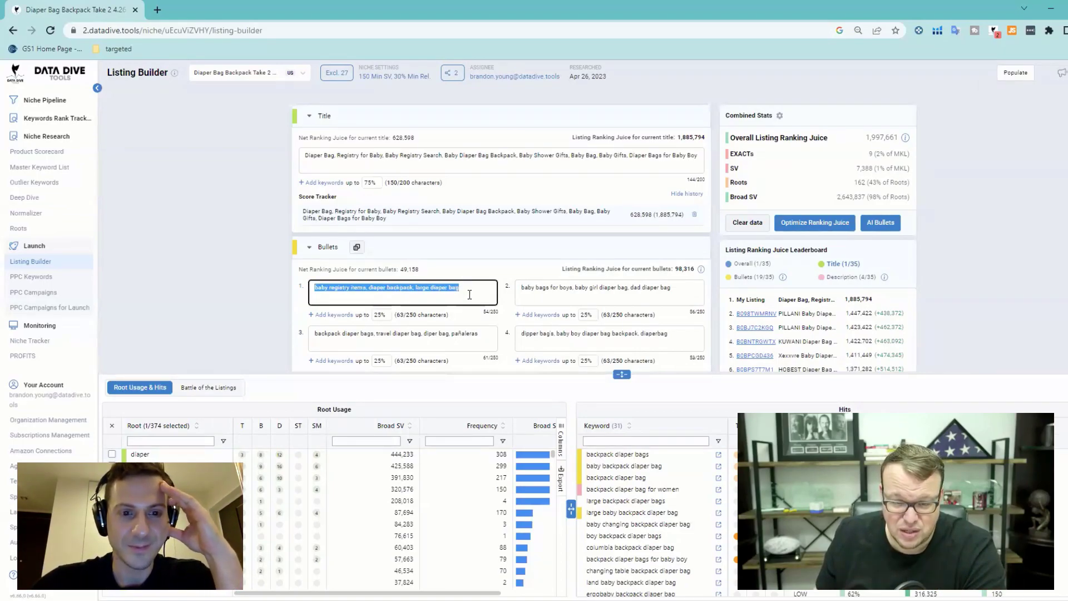
left_click(472, 292)
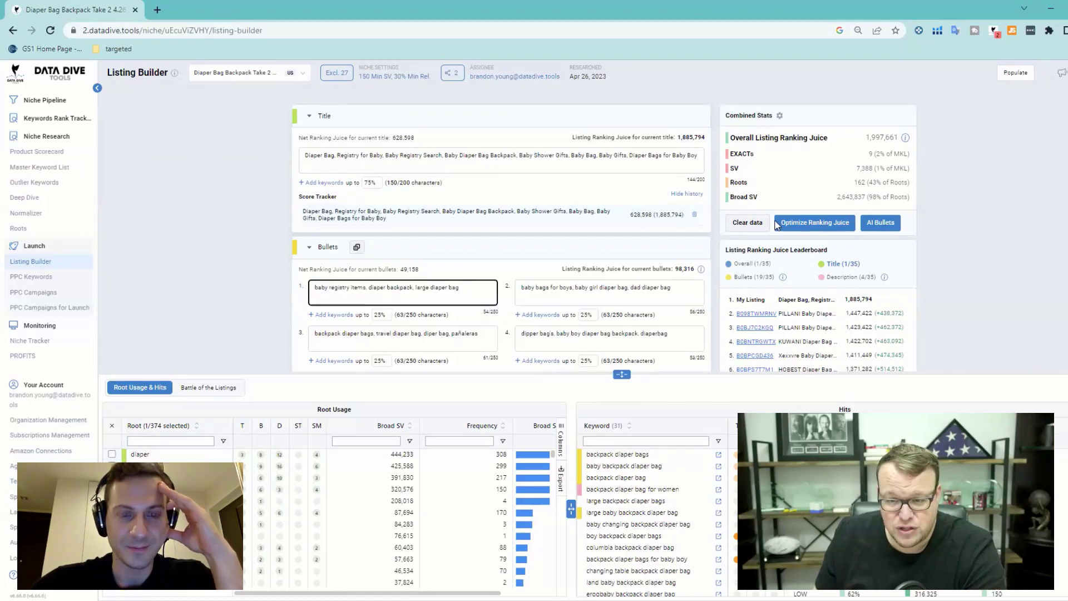
left_click_drag(846, 300, 880, 307)
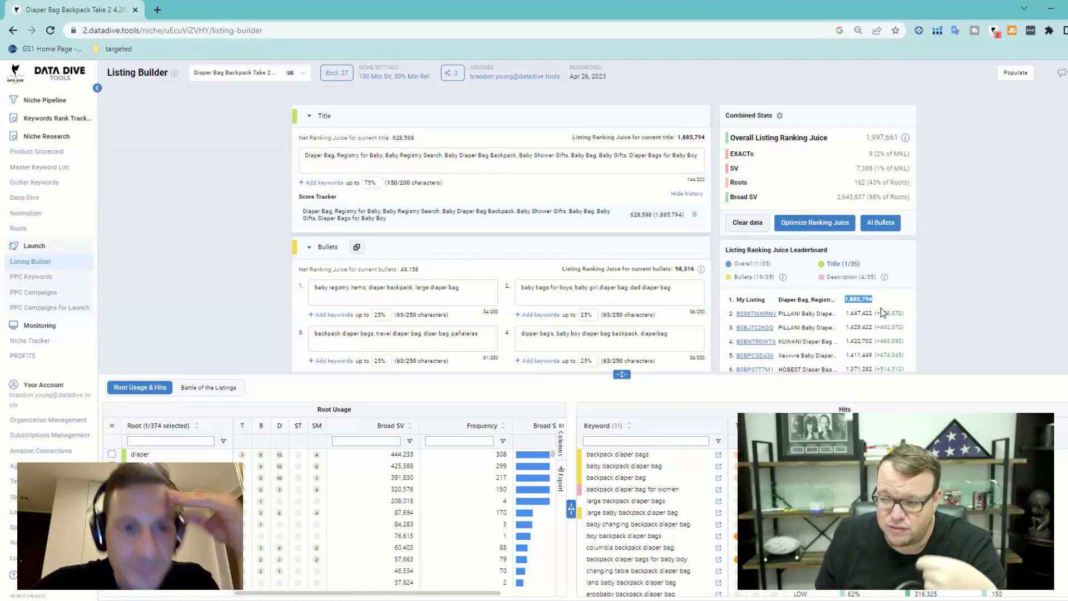
Step: Add "BRAND NAME" at the start of the title and replace "Baby Registry Search" with "Backpack Diaper Bag for Women"
left_click(308, 154)
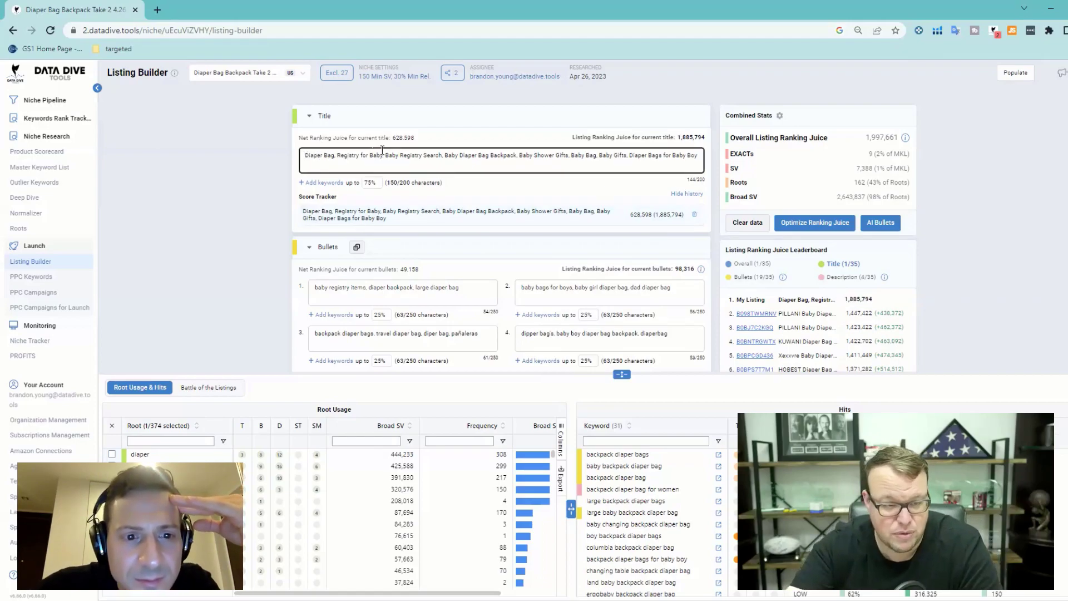
type("BRAND NAME")
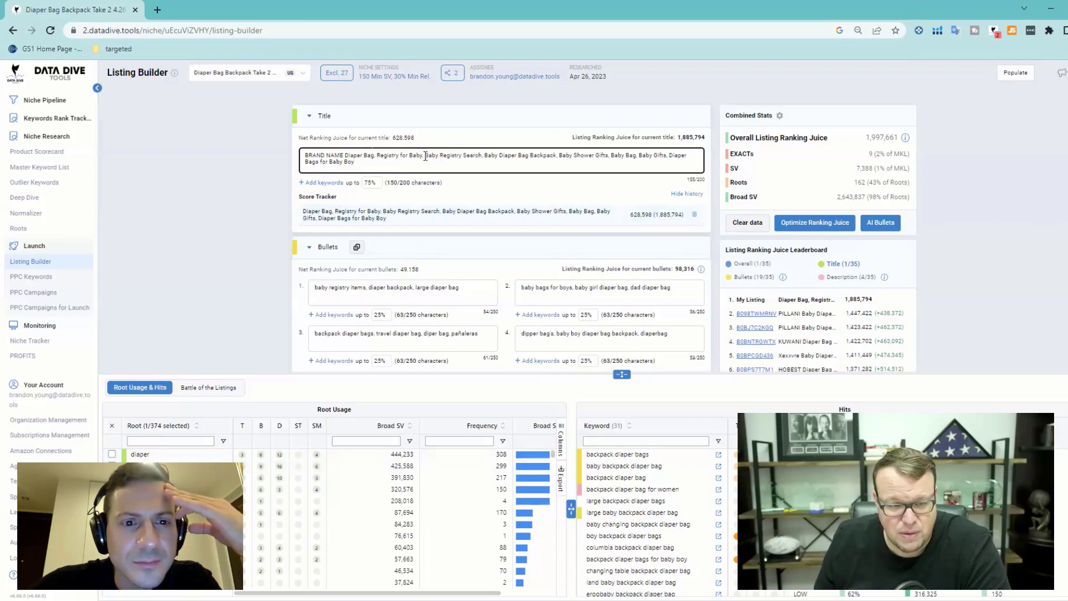
left_click_drag(425, 157, 483, 155)
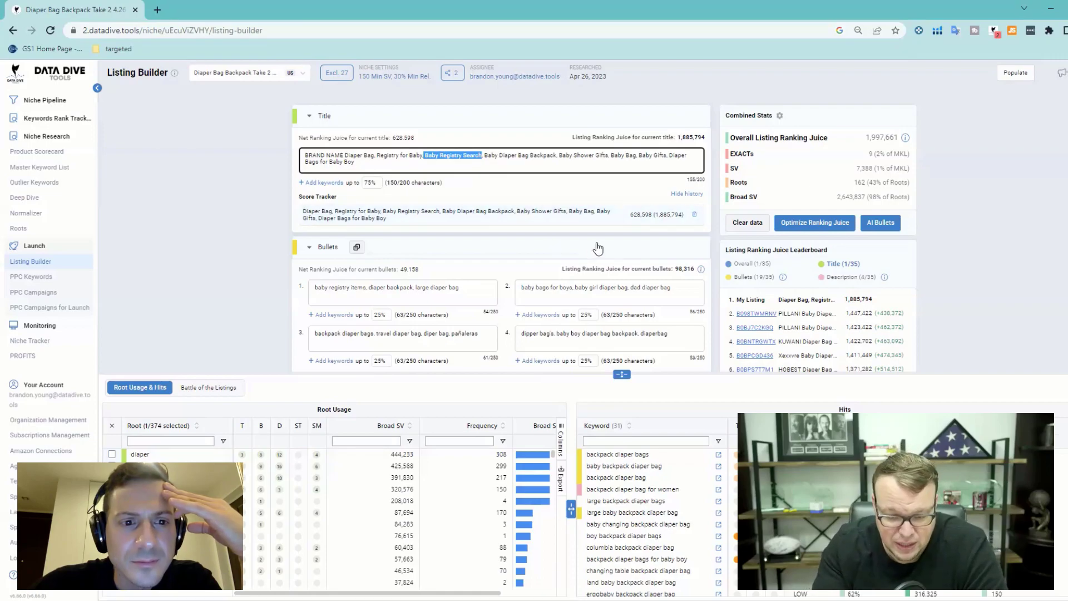
type("Backpack Diaper Ba")
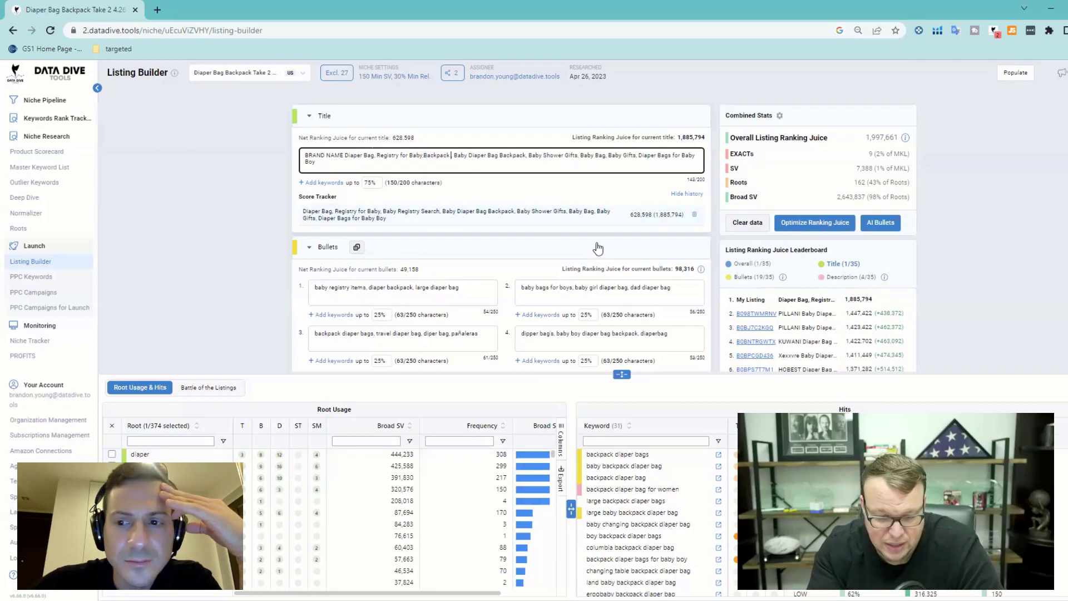
type("g for Women,")
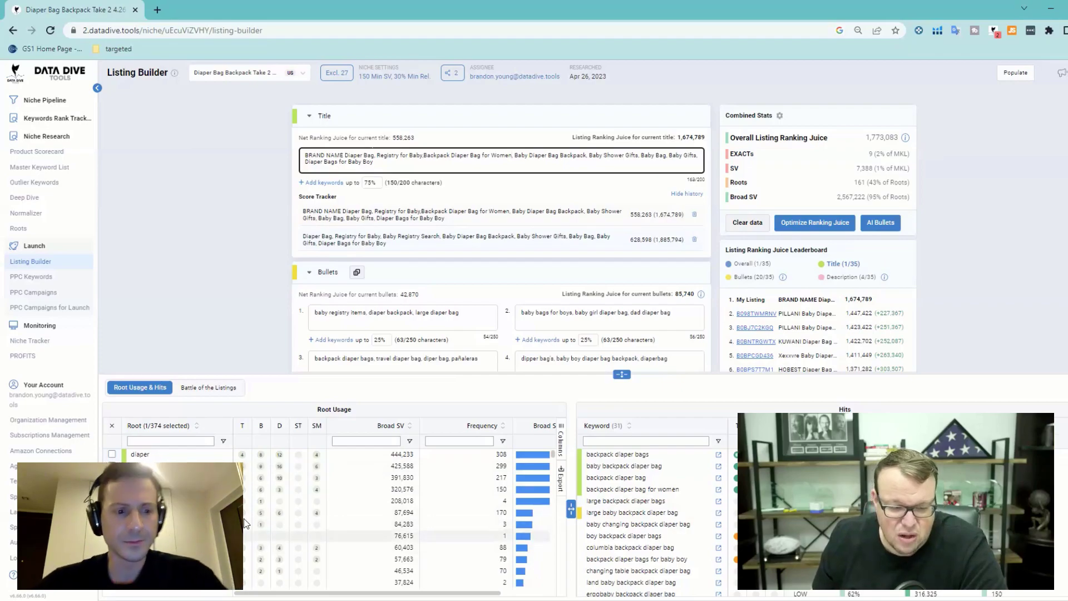
Step: Sort the Master Keyword List by highest relevancy and examine how competitors rank for the outlier keywords
left_click(28, 167)
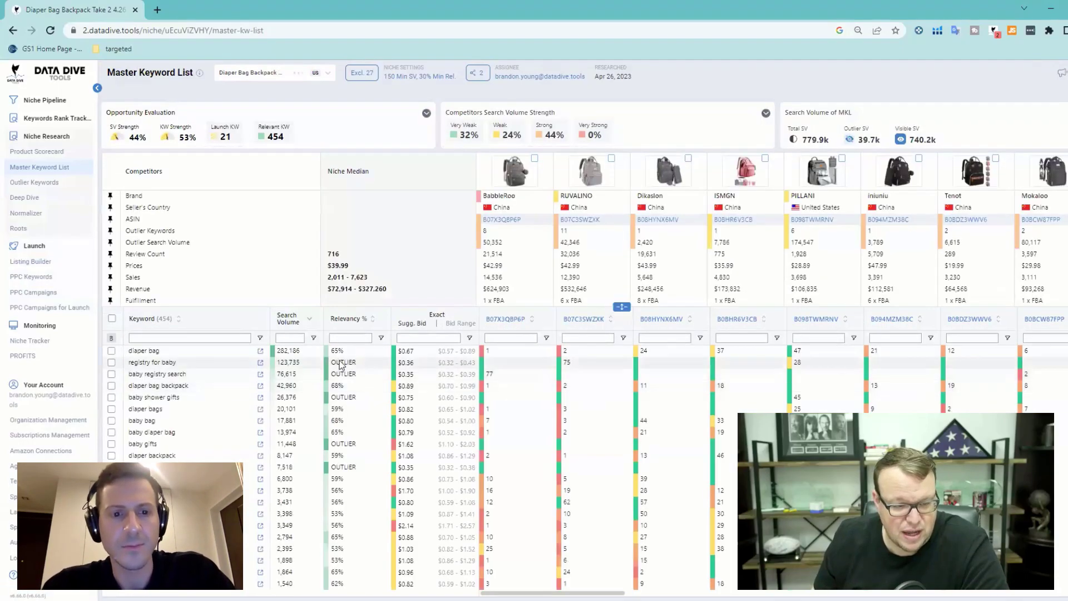
left_click(373, 320)
left_click(372, 322)
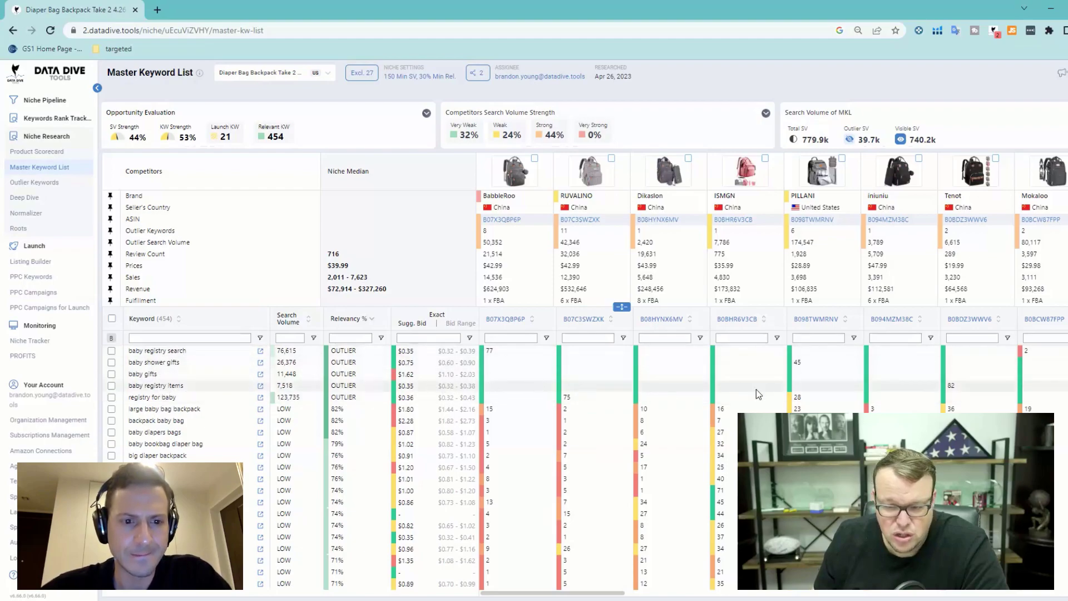
left_click_drag(579, 594, 647, 593)
left_click(743, 350)
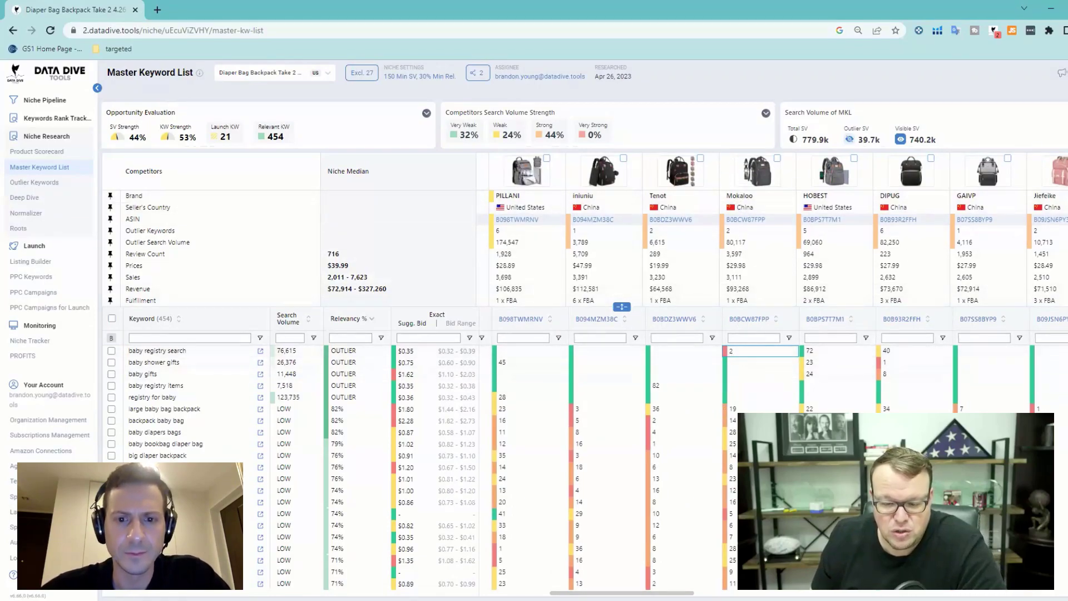
left_click_drag(622, 593, 553, 593)
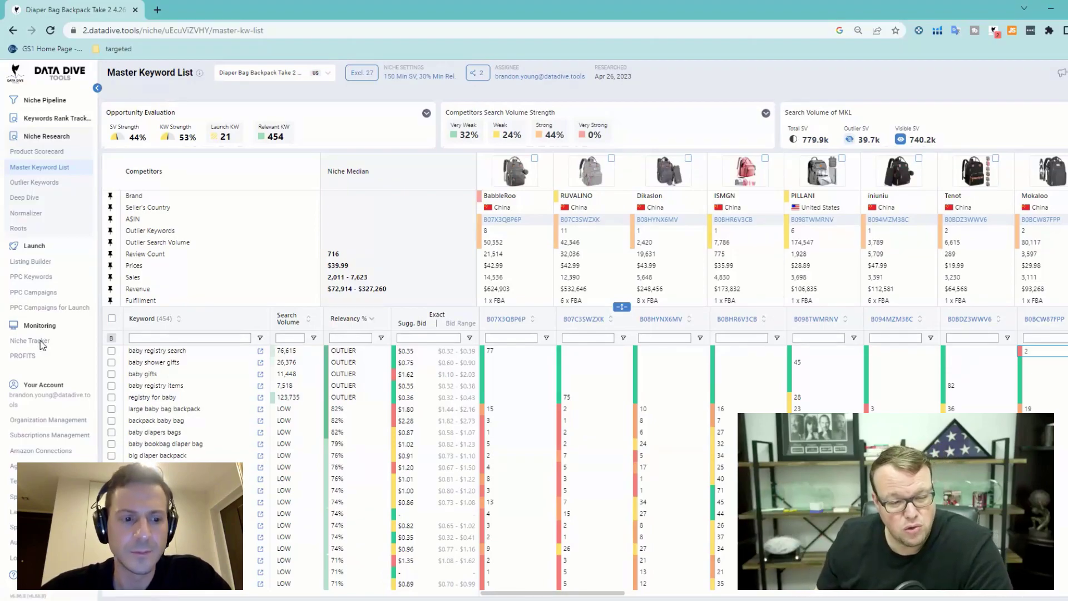
Step: Exclude the outliers registry for baby, baby gifts, baby registry items, baby registry search and baby shower gifts from the Master Keyword List
left_click(33, 183)
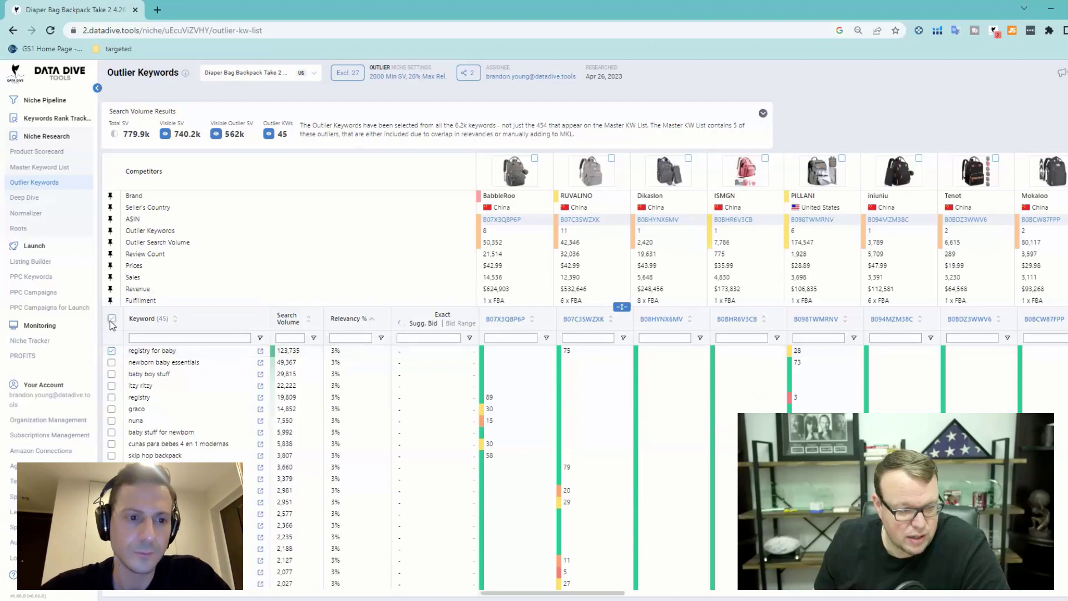
left_click(111, 350)
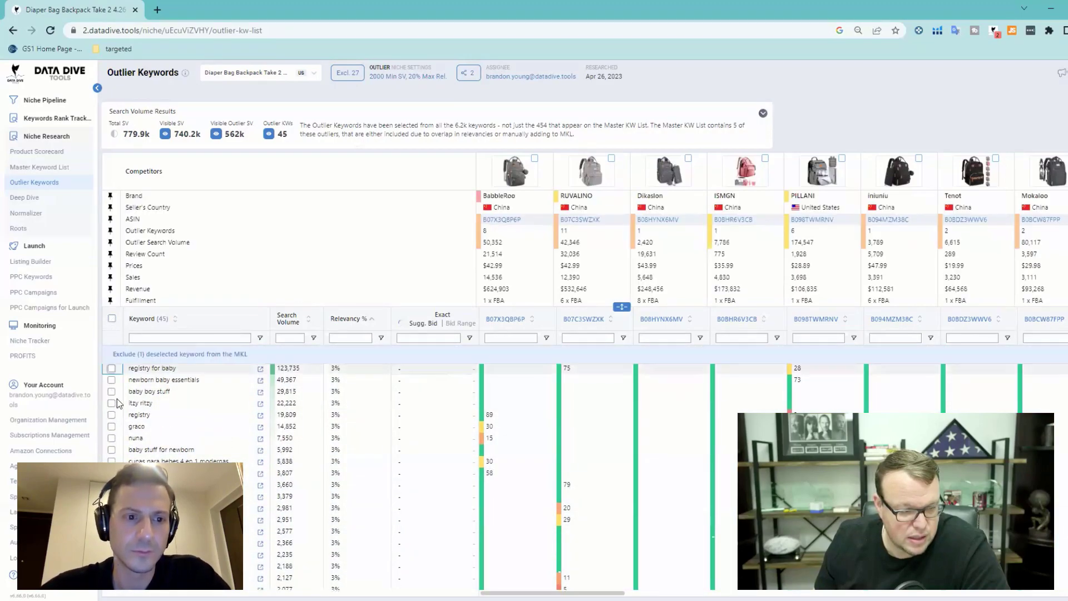
scroll(112, 460, "down", 3)
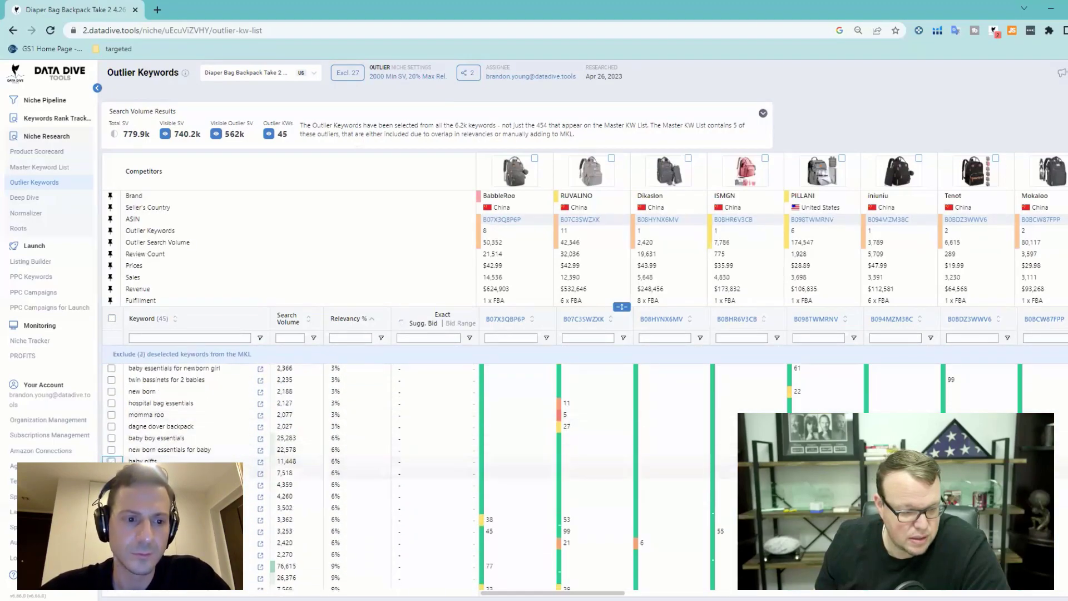
left_click(112, 473)
left_click(112, 543)
left_click(112, 566)
left_click(112, 578)
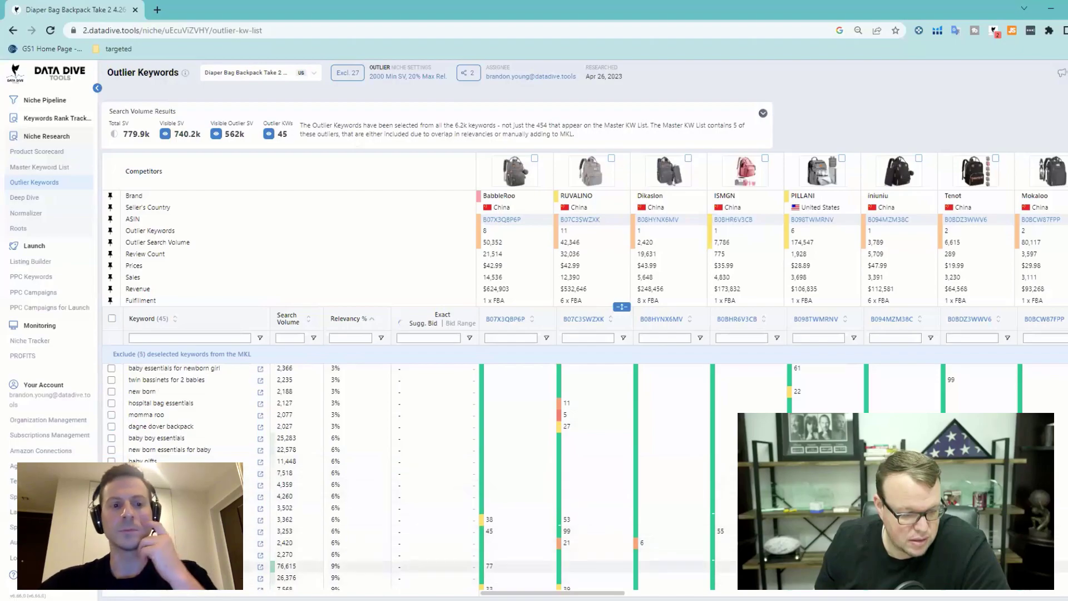
scroll(111, 578, "down", 2)
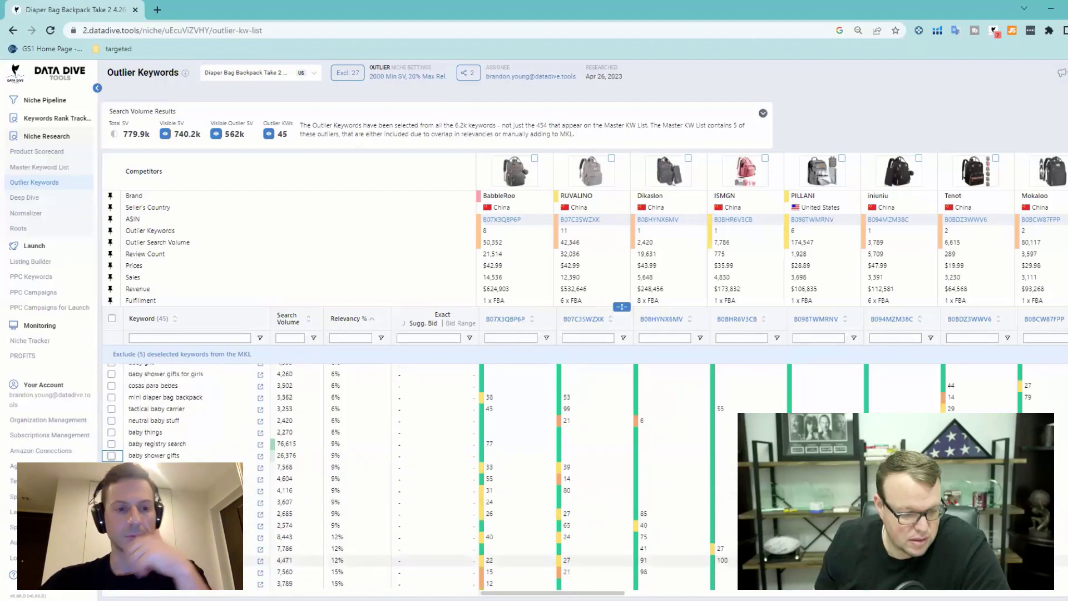
left_click(167, 354)
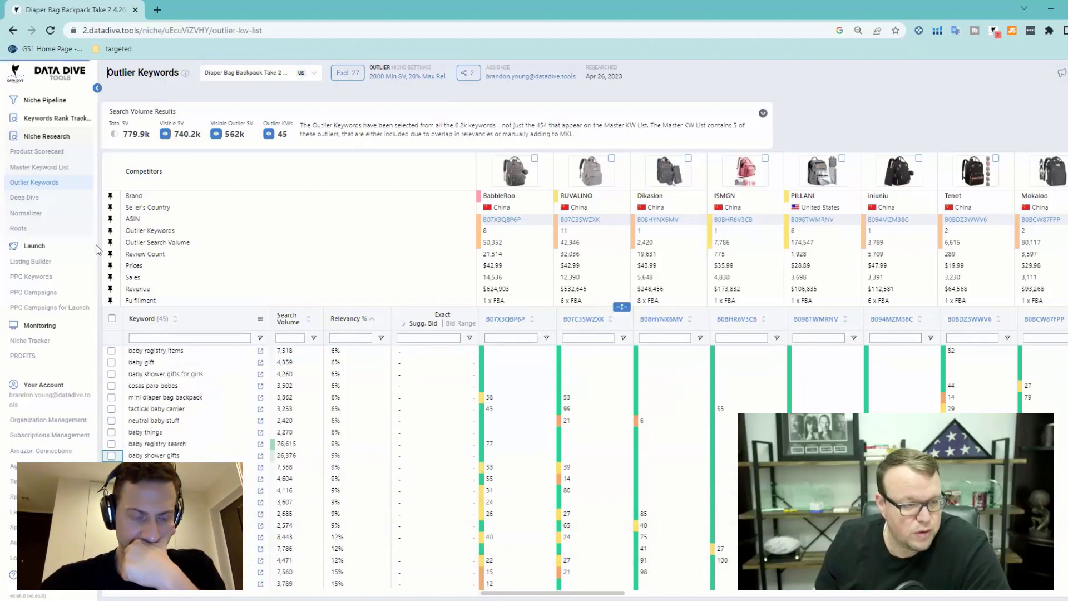
Step: Return to the Listing Builder and compare the listing's overall ranking juice with the competitors on the leaderboard
left_click(32, 265)
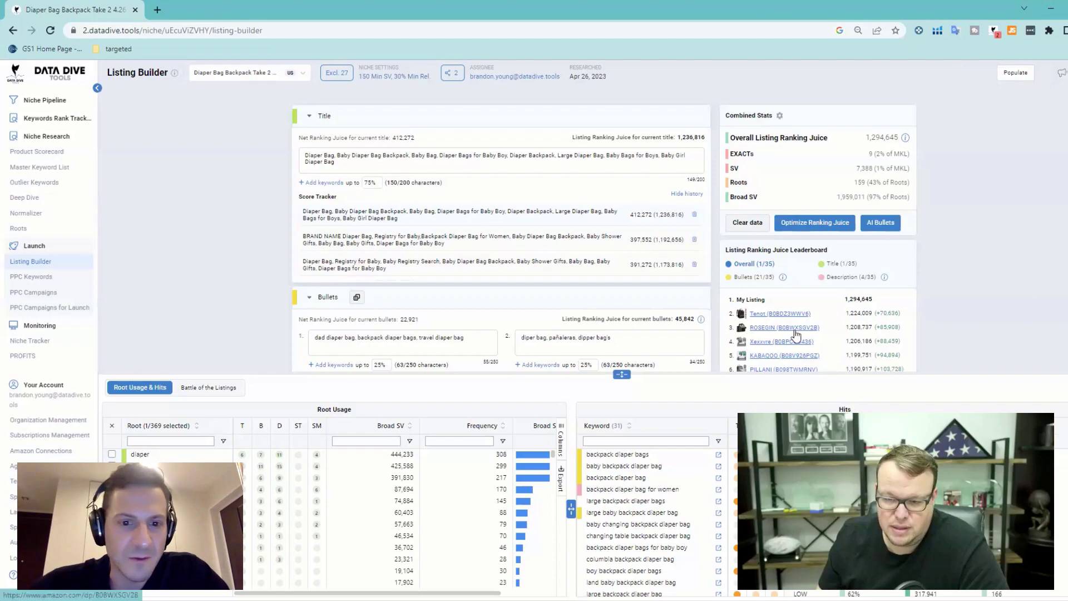
mouse_move(787, 321)
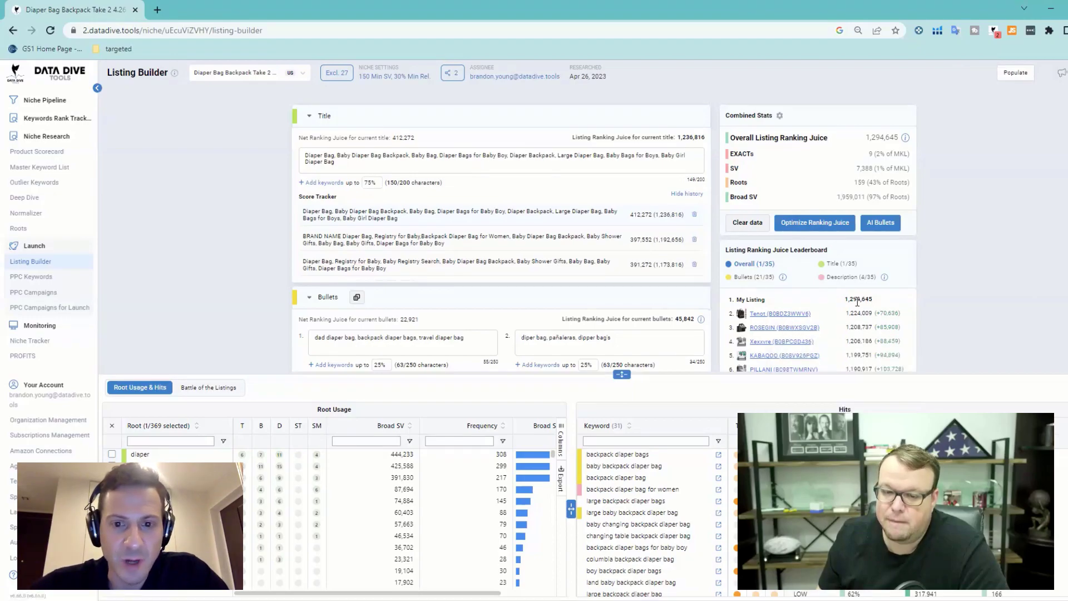
scroll(868, 323, "down", 1)
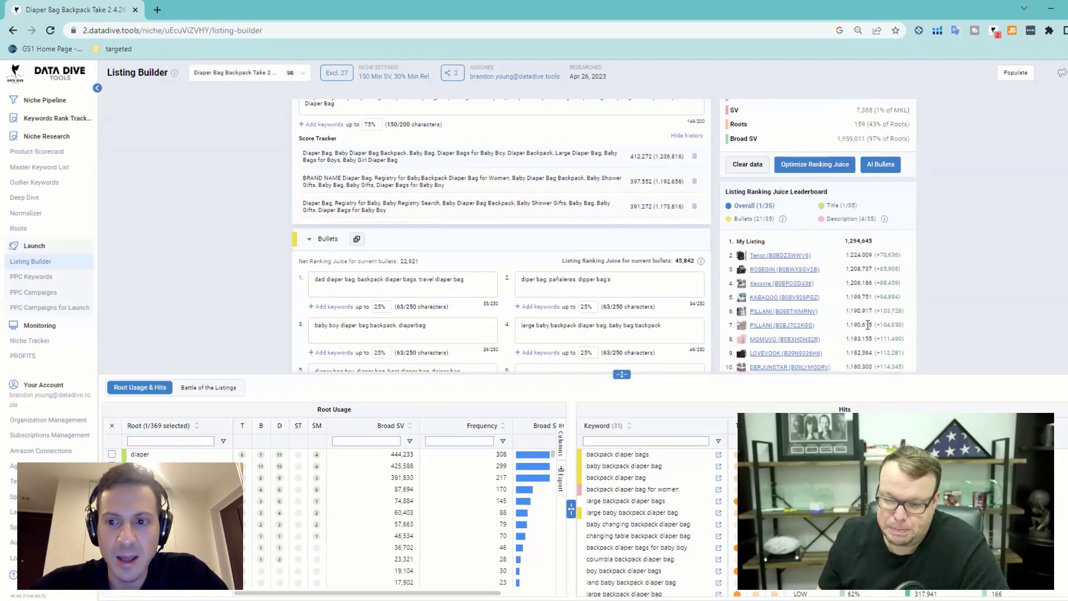
scroll(861, 339, "up", 1)
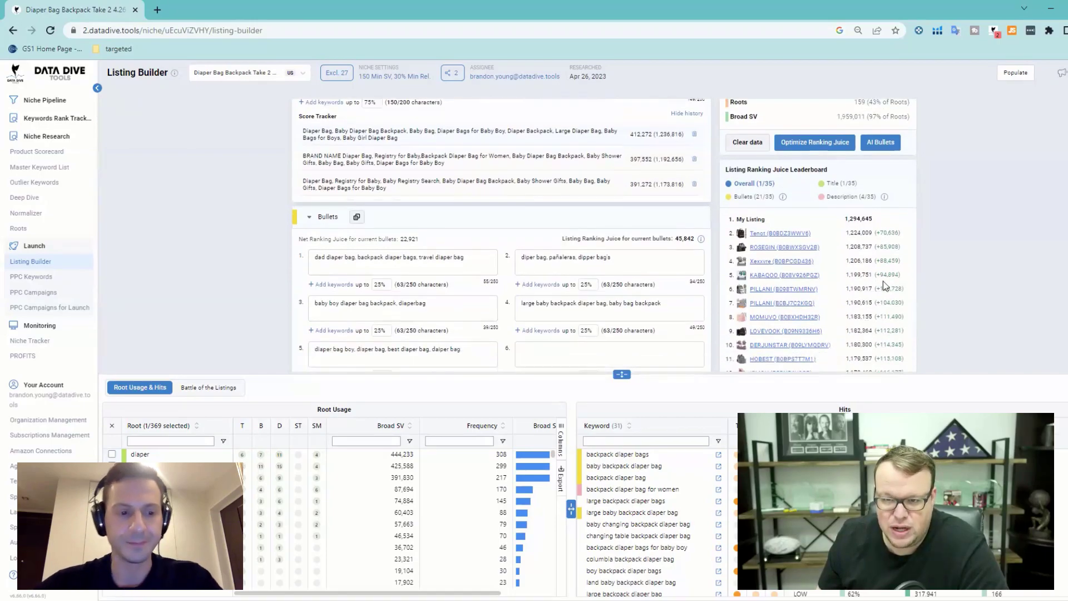
Step: Open the AI bullet generator, choose the advanced template with strict explanations, and read through its prompt
left_click(813, 222)
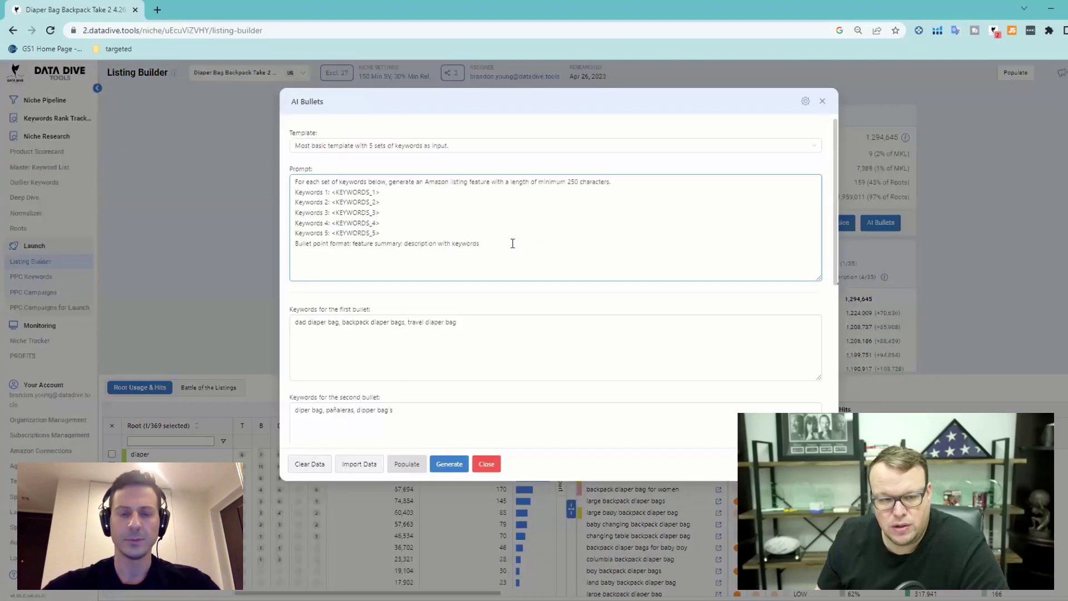
left_click(410, 147)
left_click(391, 193)
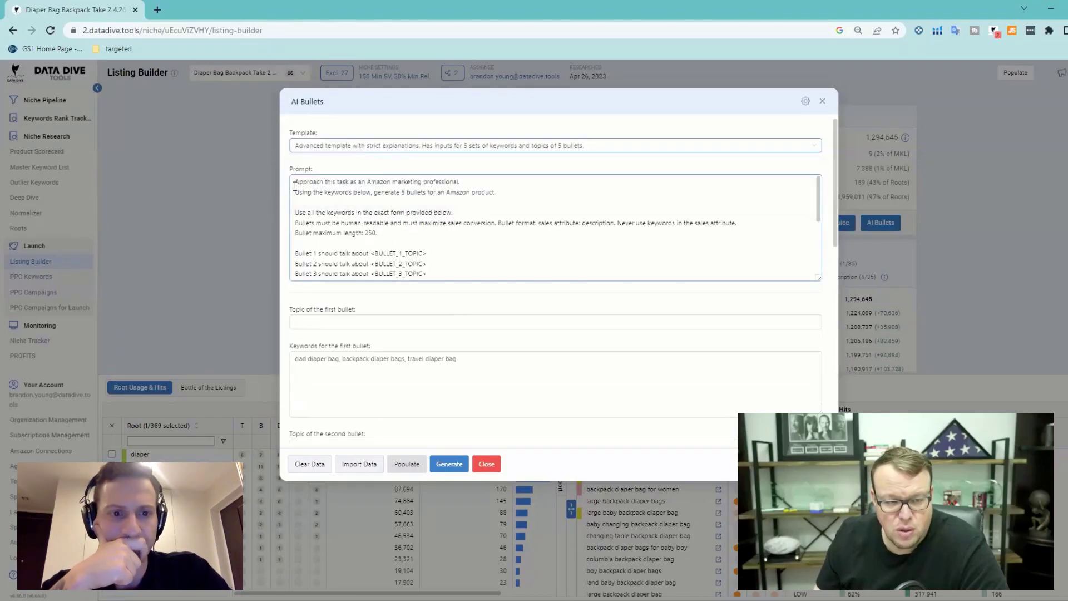
left_click_drag(296, 184, 477, 238)
left_click(477, 239)
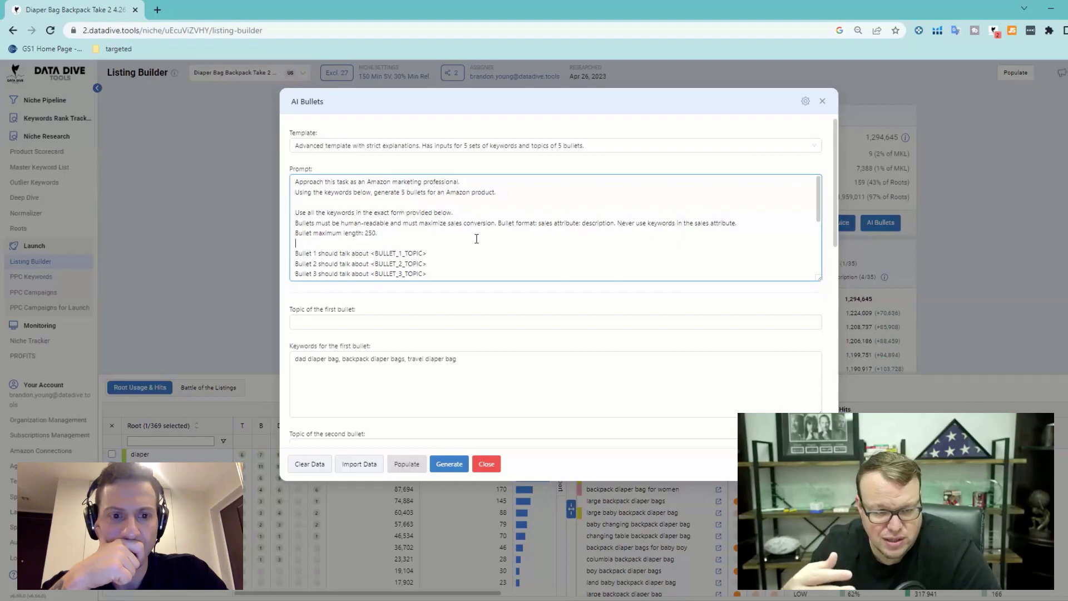
scroll(363, 250, "down", 1)
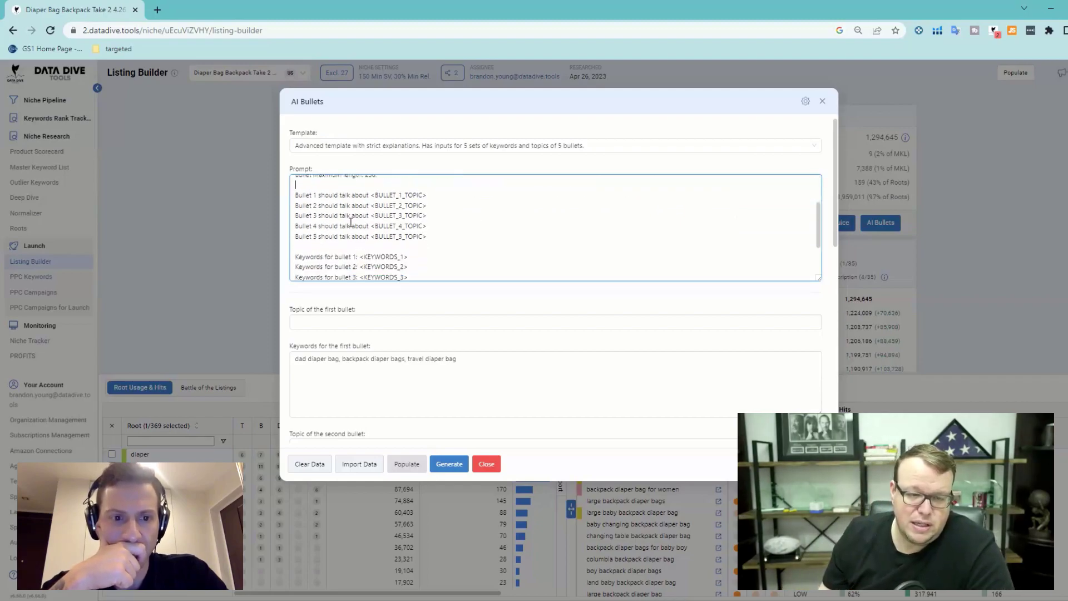
scroll(348, 247, "down", 1)
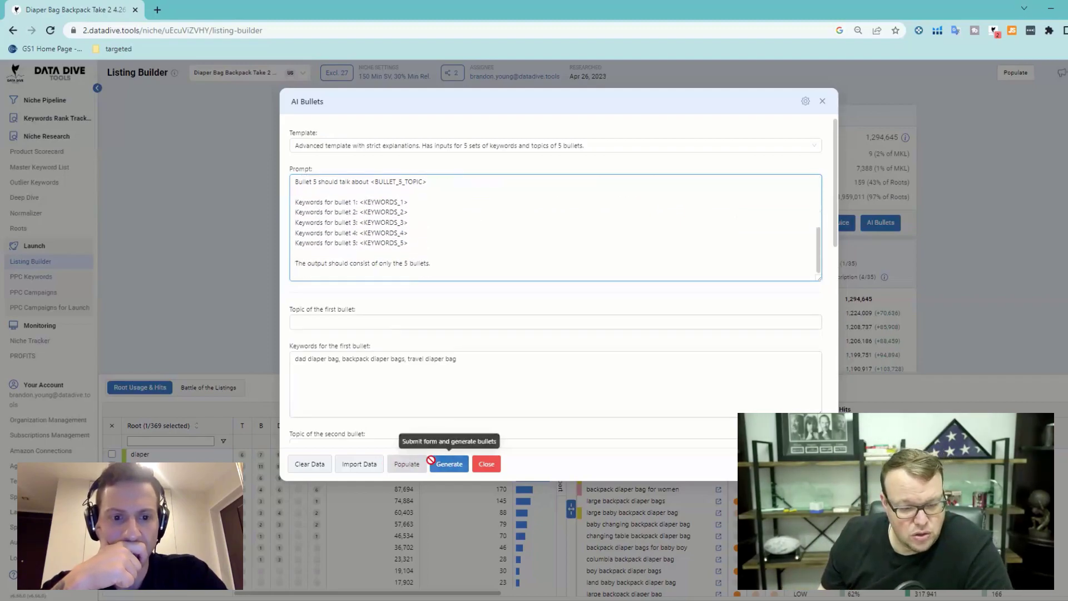
Step: Generate the AI bullets, populate the listing's bullets with them, and review the updated ranking juice
left_click(449, 464)
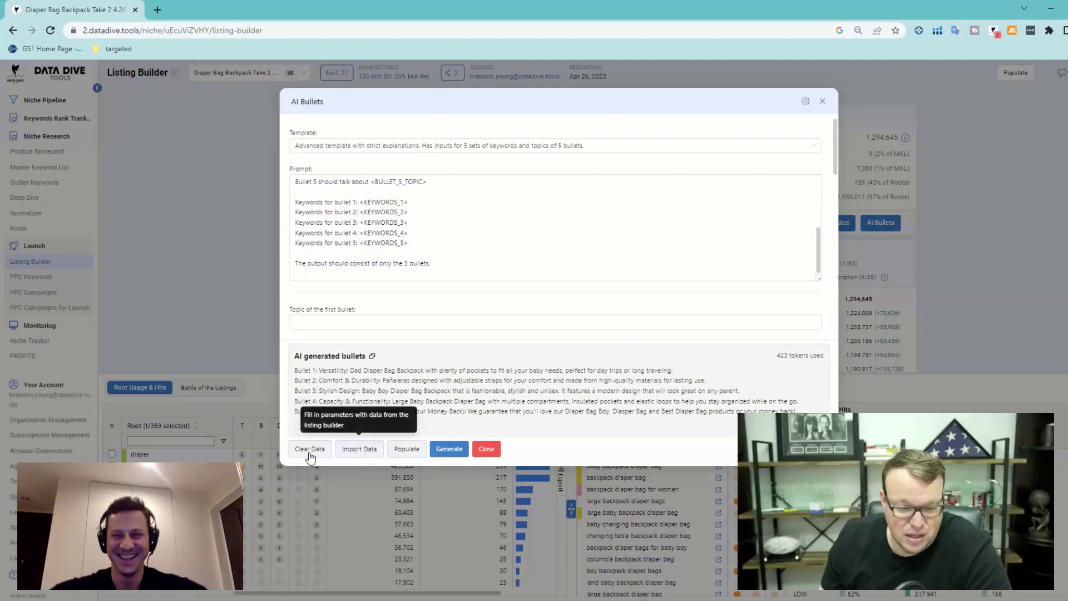
left_click(416, 451)
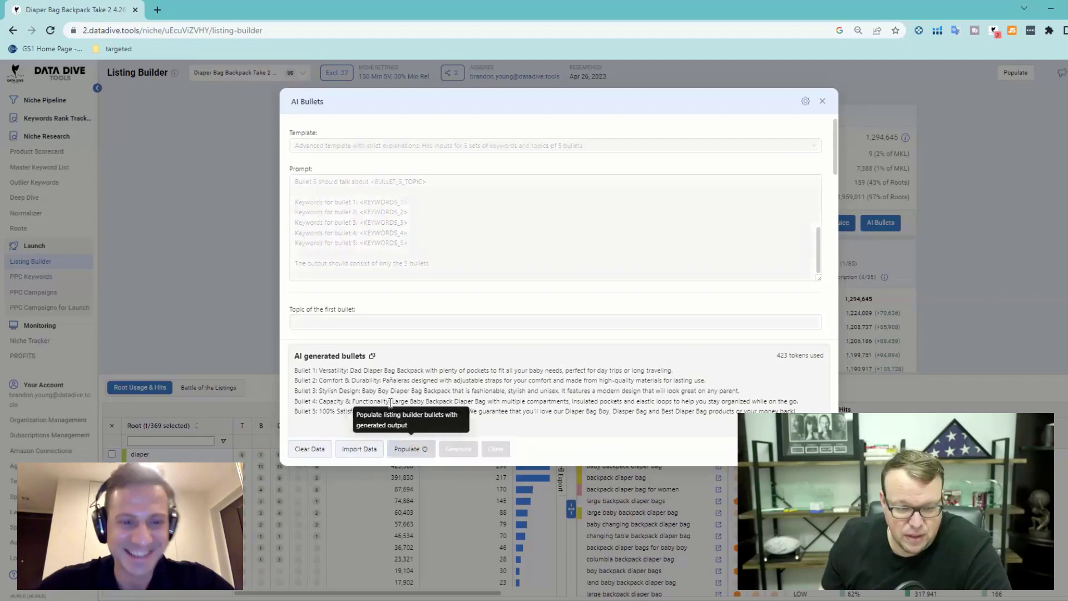
left_click(824, 103)
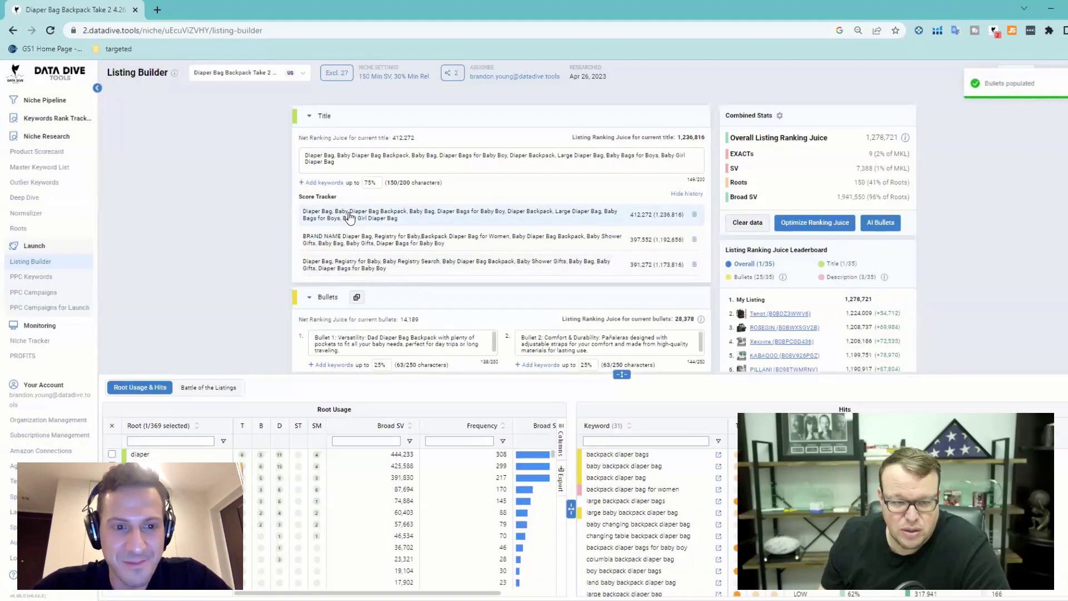
scroll(393, 240, "down", 1)
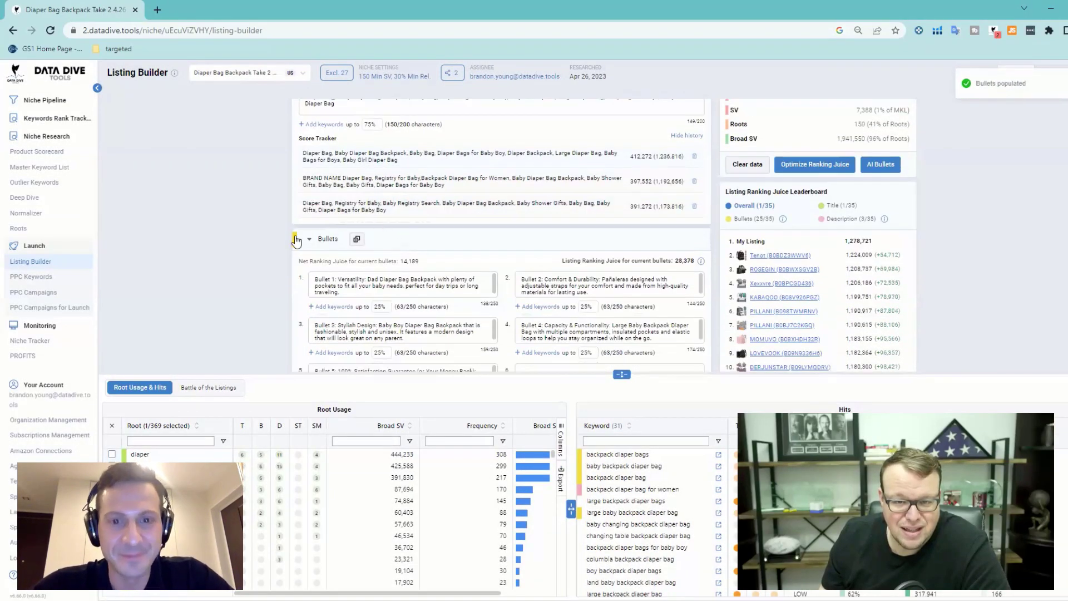
scroll(268, 262, "up", 1)
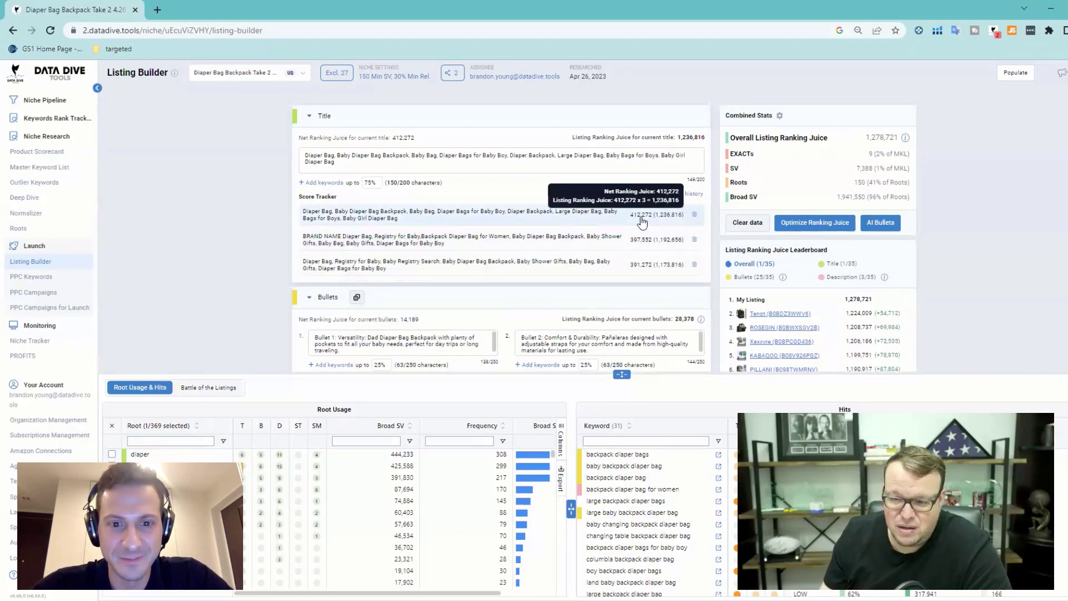
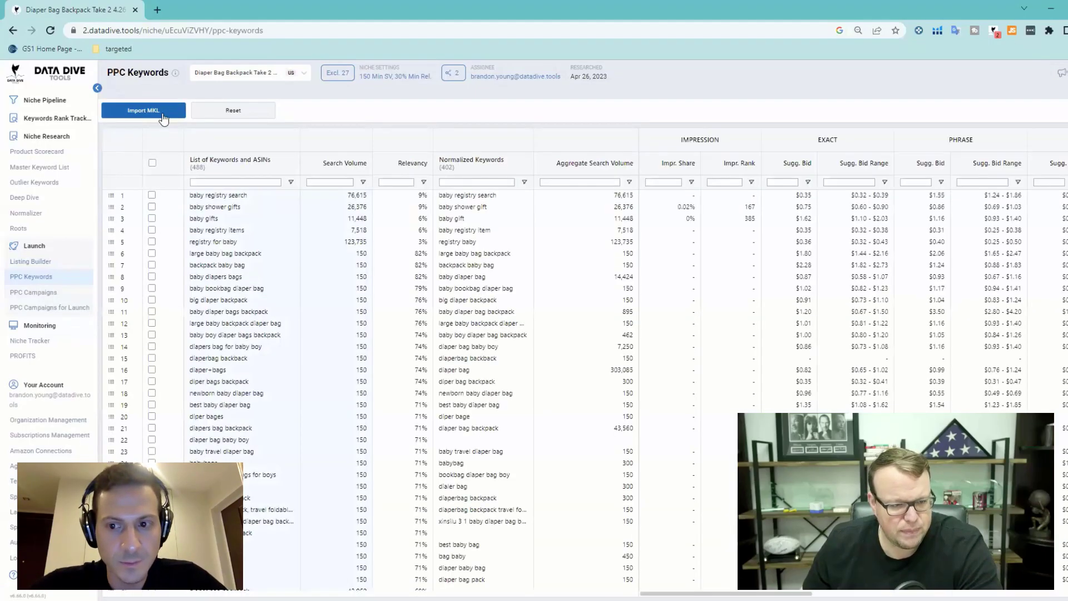
Step: Reset the PPC keywords and import the Master Keyword List again
left_click(146, 110)
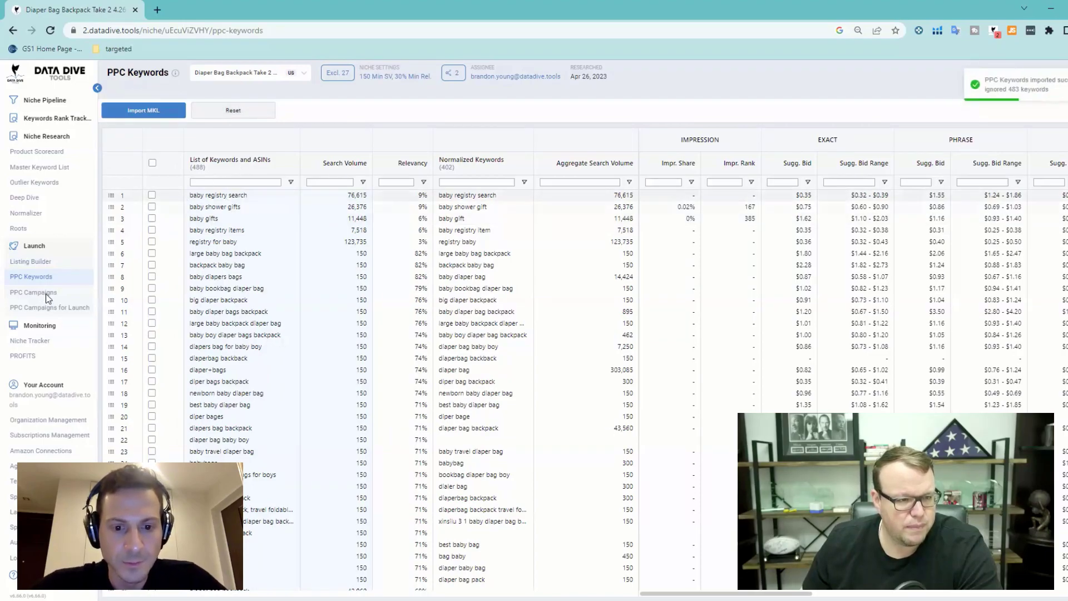
left_click(249, 112)
left_click(625, 353)
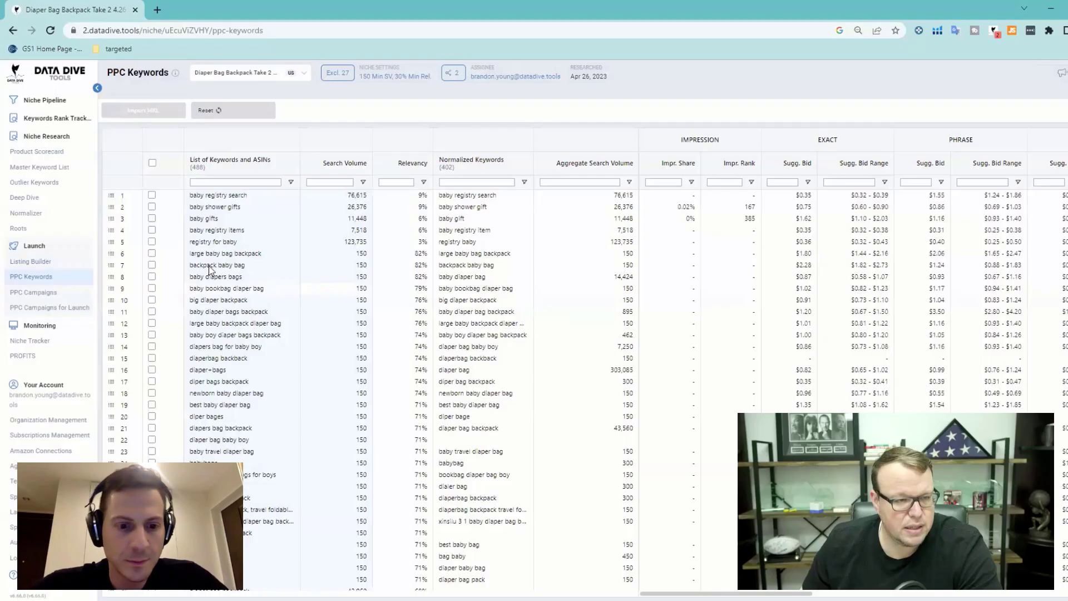
left_click(143, 109)
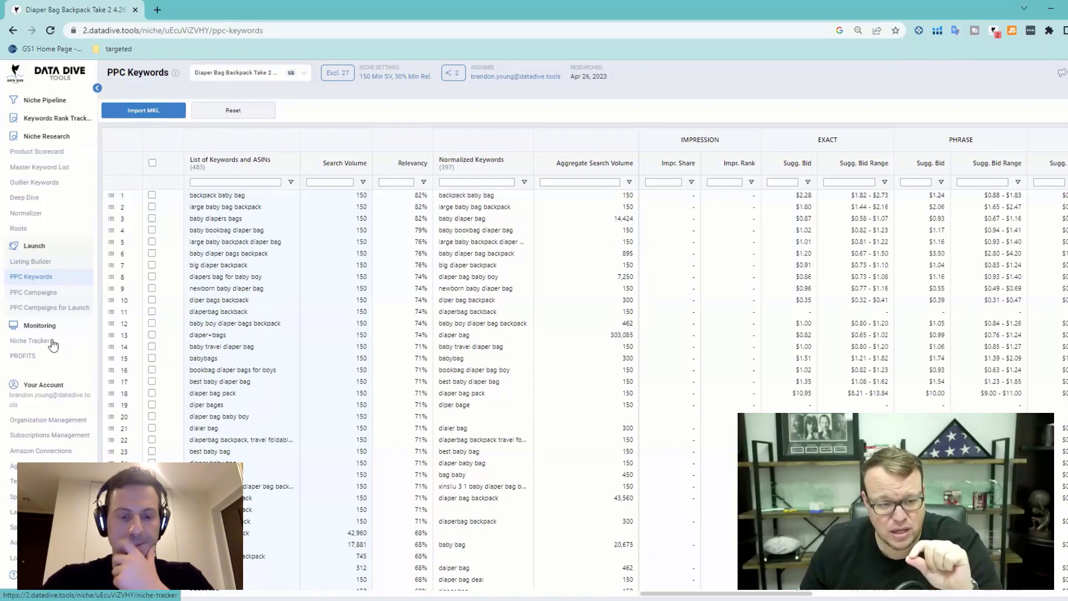
Step: Open PPC Campaigns for Launch and group keywords by the roots diaper bag, diaper bag backpack, baby diaper bag and backpack diaper bag
left_click(43, 308)
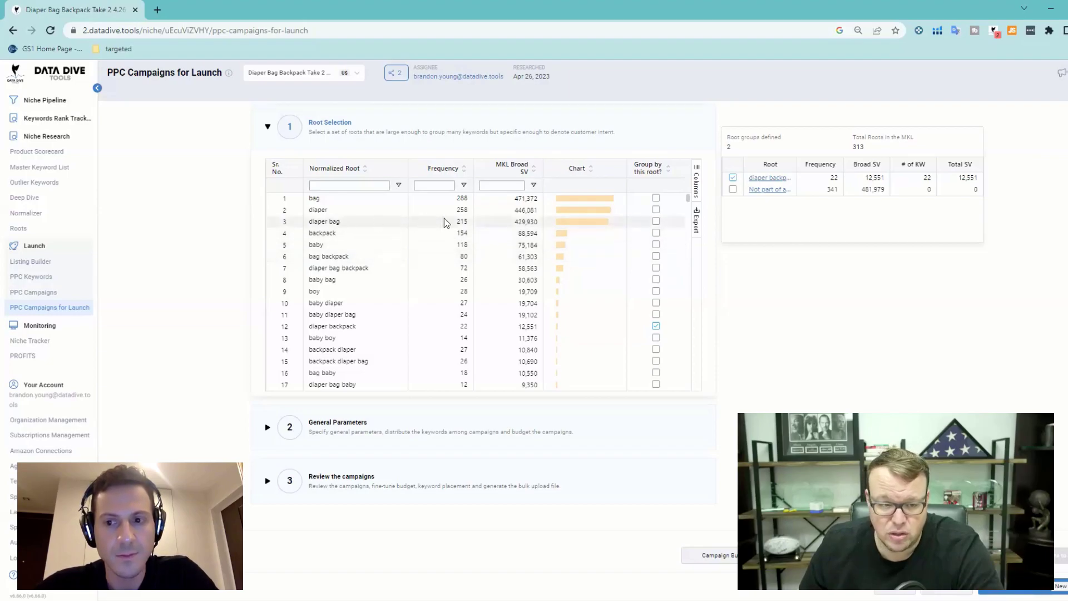
left_click(657, 222)
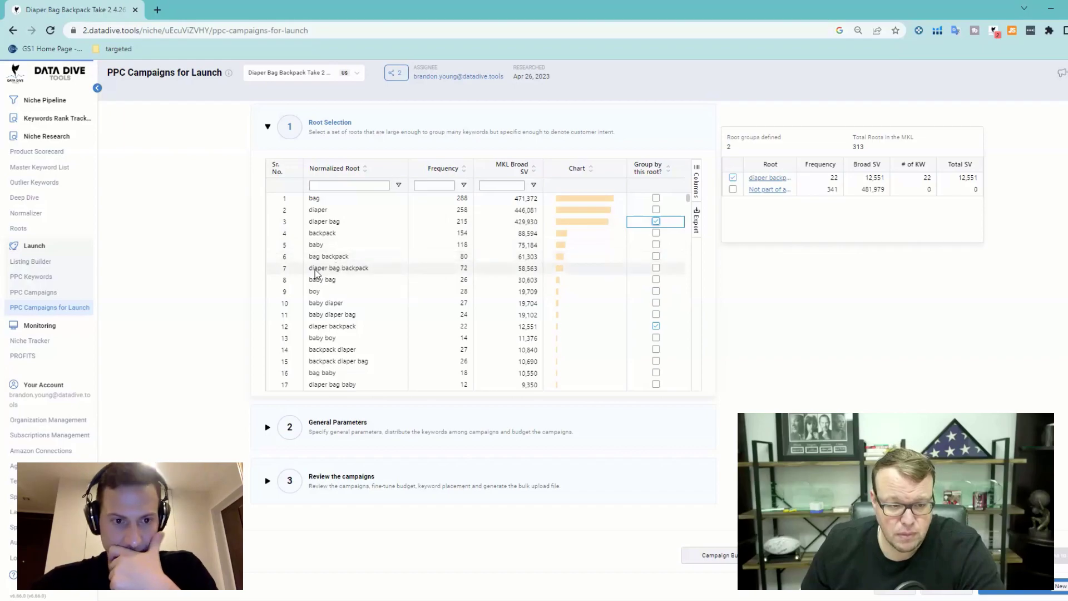
left_click(656, 268)
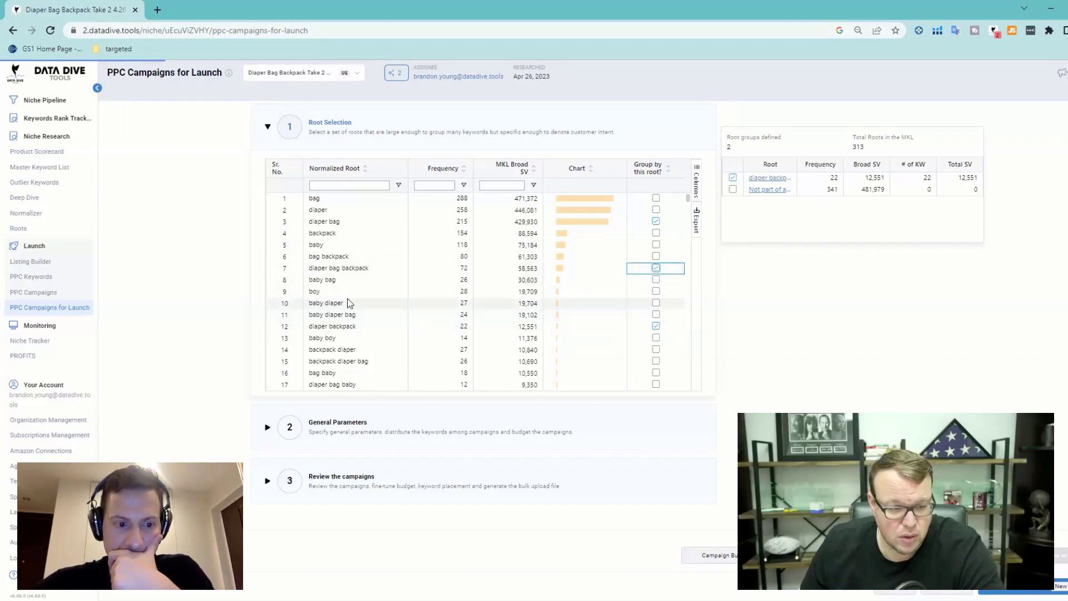
left_click(656, 316)
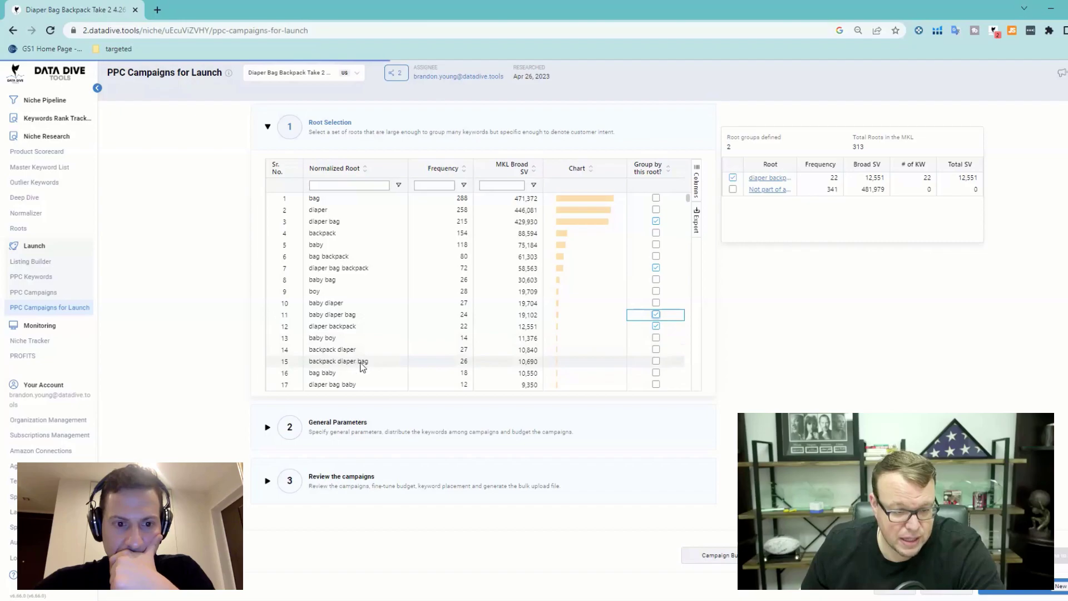
left_click(656, 361)
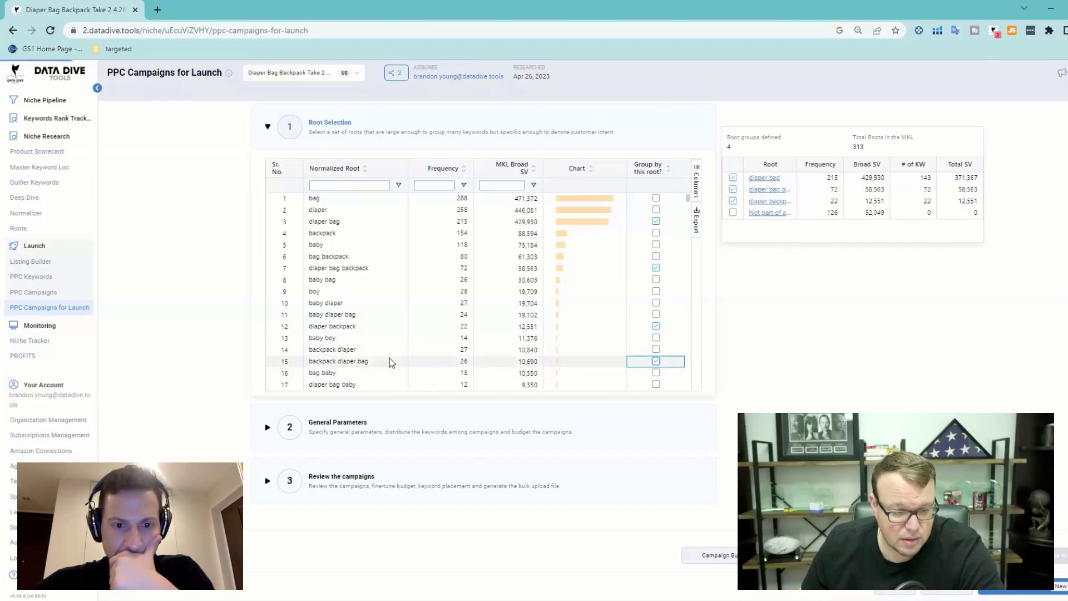
Step: Add diaper bag baby and diaper bag baby boy to the roots used for grouping keywords
scroll(369, 362, "down", 2)
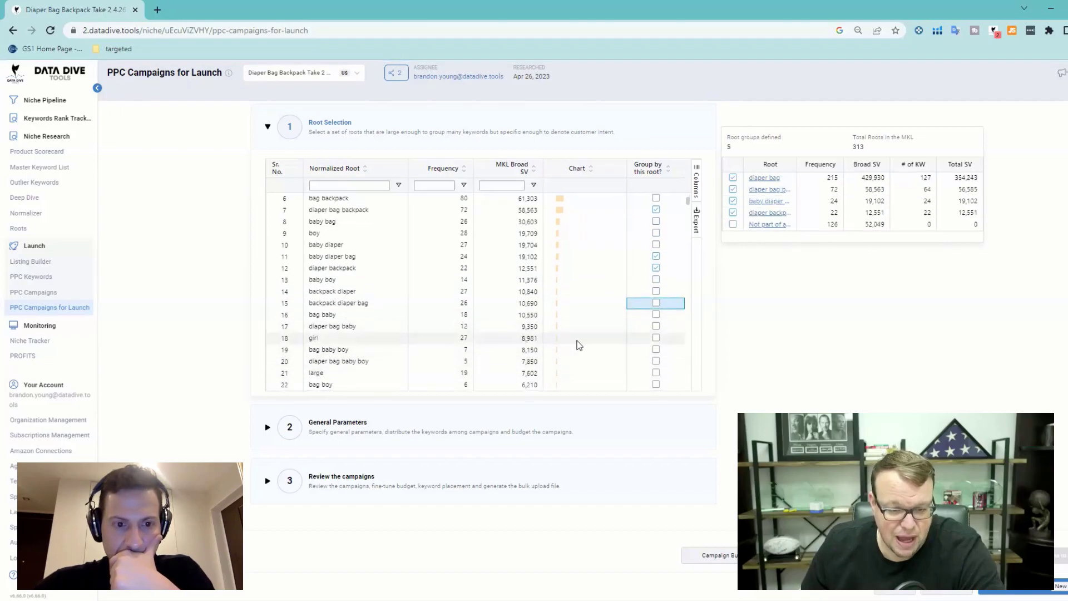
left_click(656, 326)
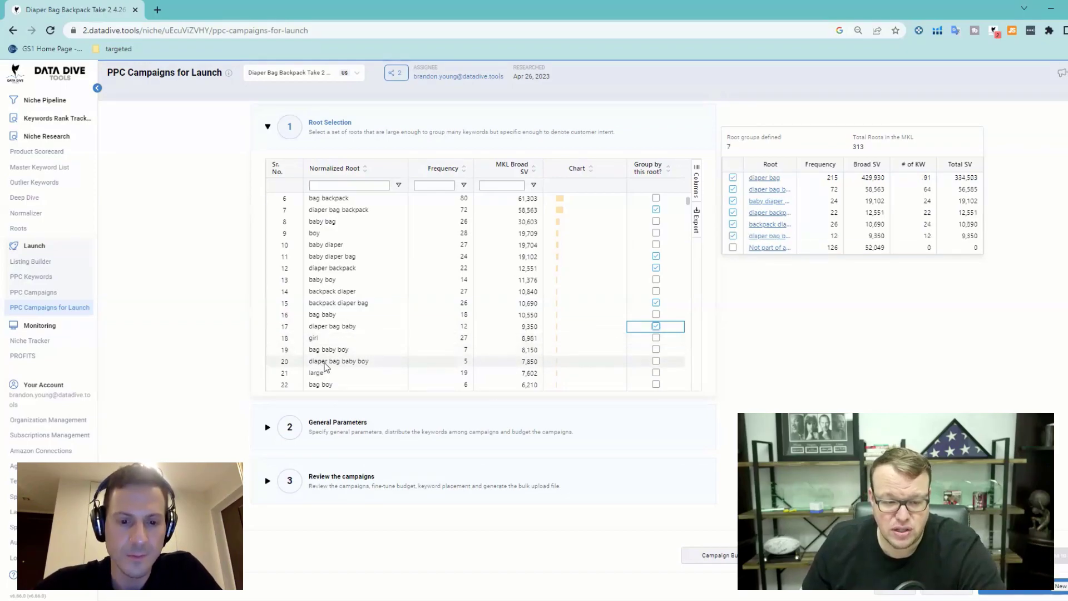
left_click(656, 361)
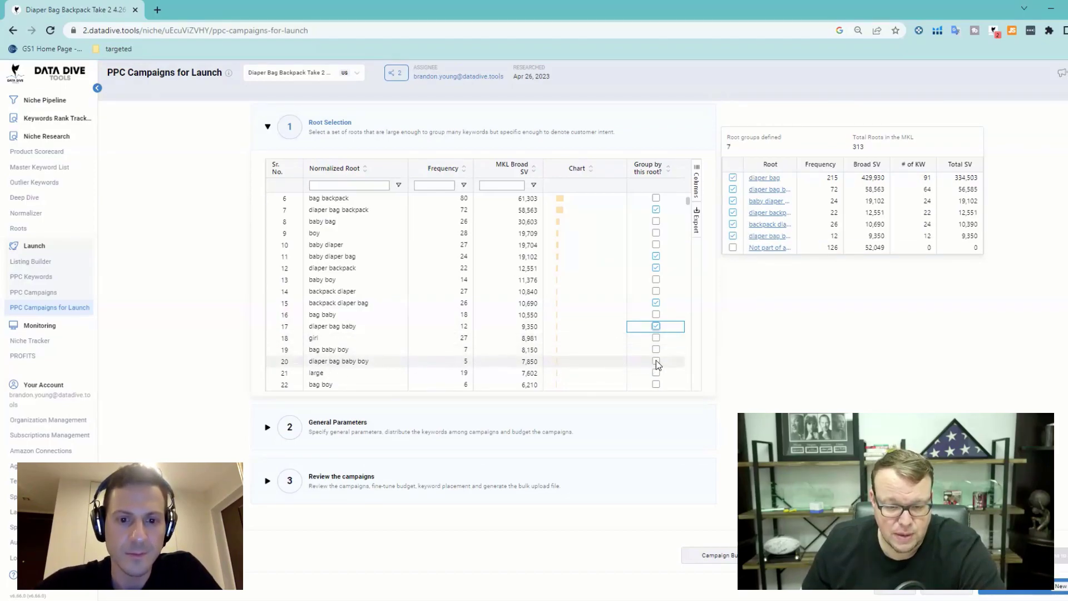
scroll(434, 348, "down", 1)
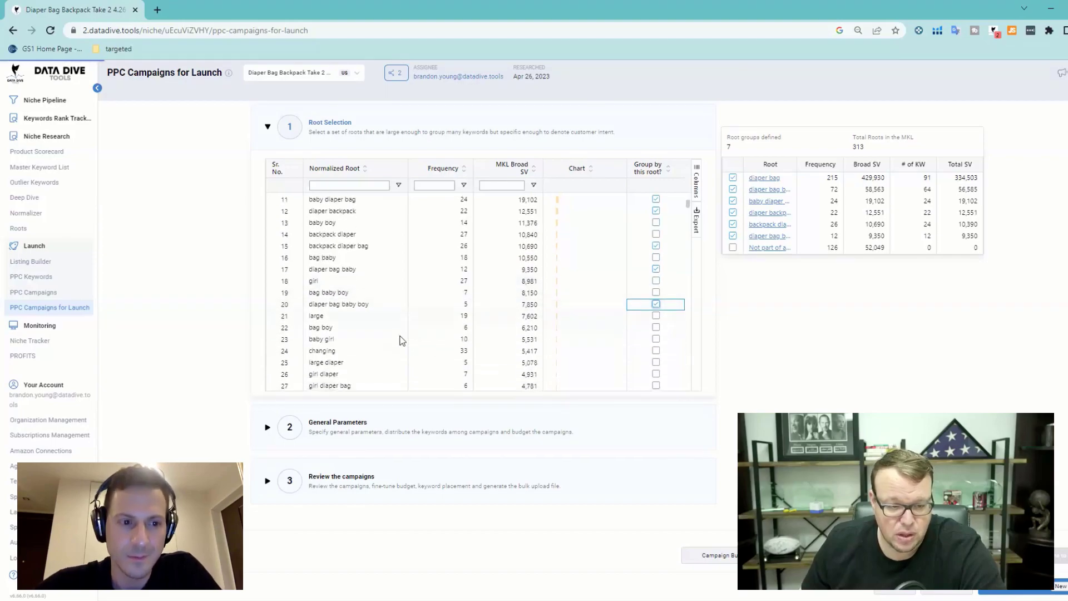
scroll(339, 311, "down", 1)
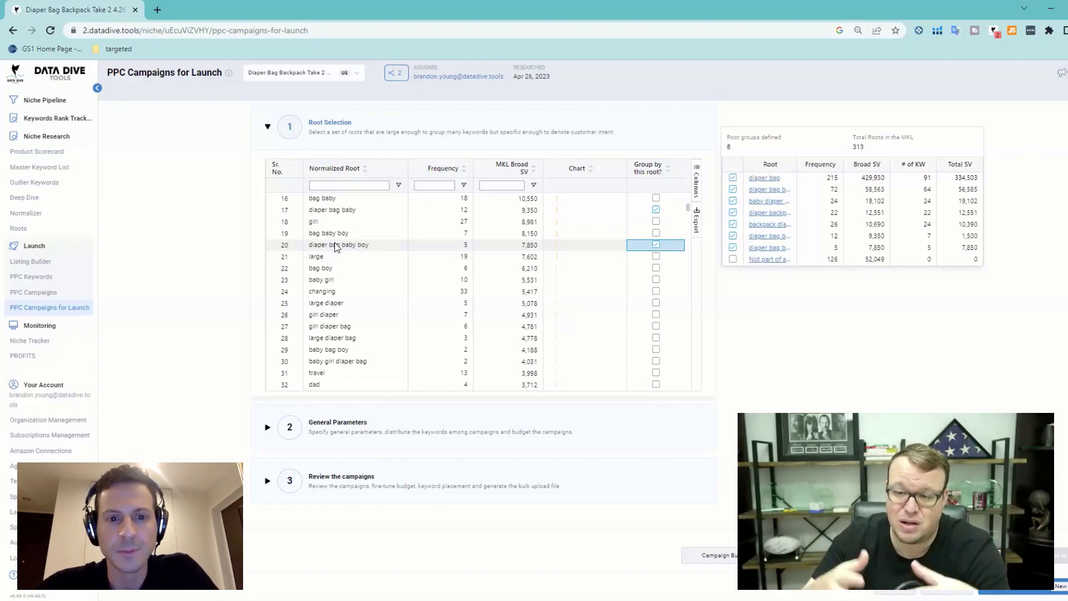
Step: In the general parameters, remove the 2 after "Diaper Backpack" from the campaign name template and move MATCH TYPE to its end
left_click(267, 427)
scroll(182, 360, "down", 4)
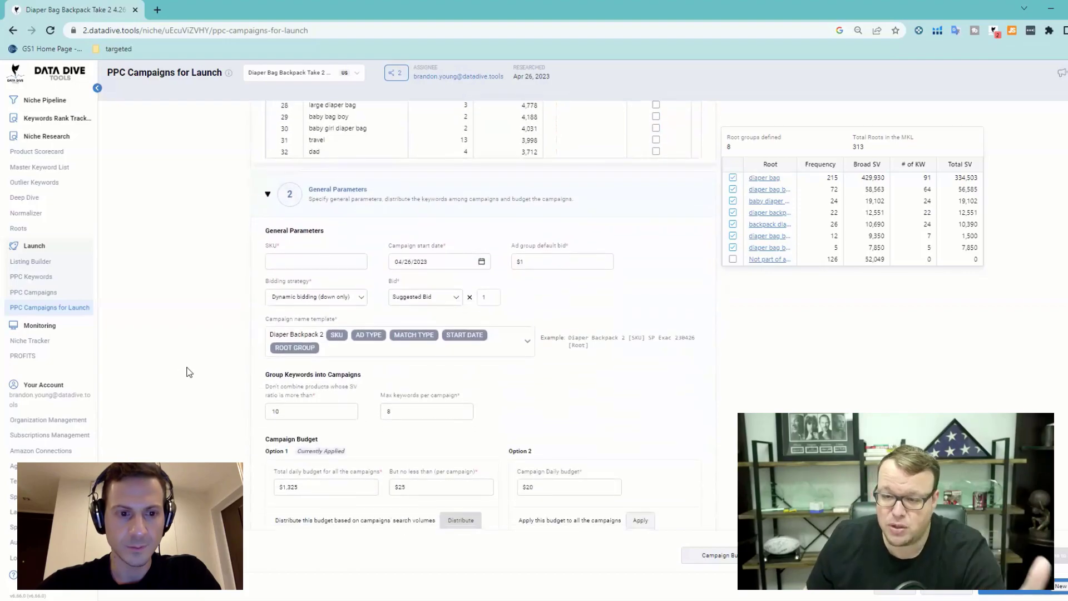
scroll(185, 323, "down", 1)
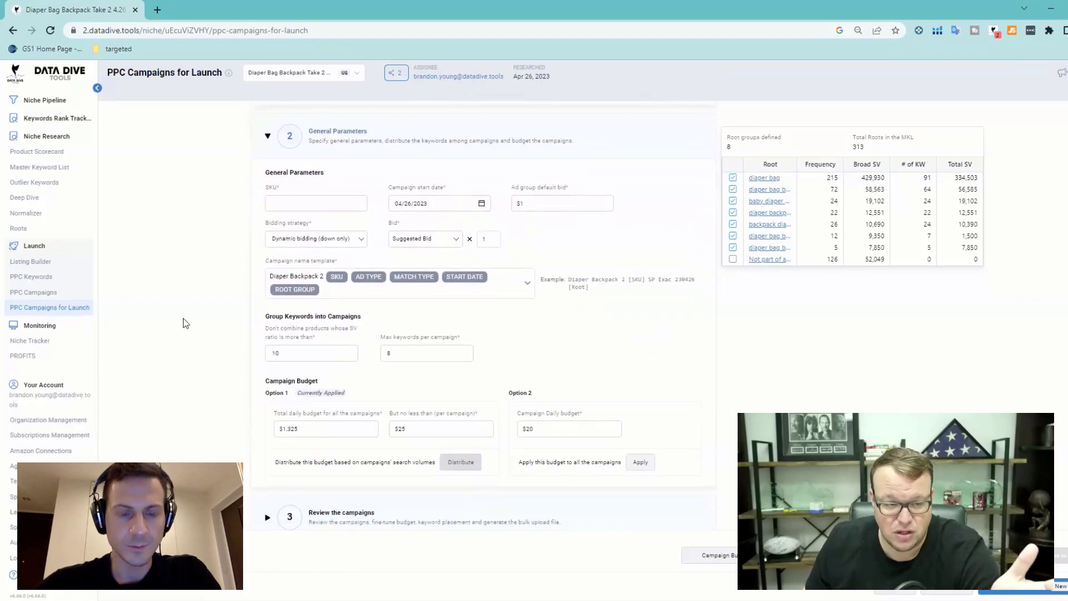
double_click(321, 276)
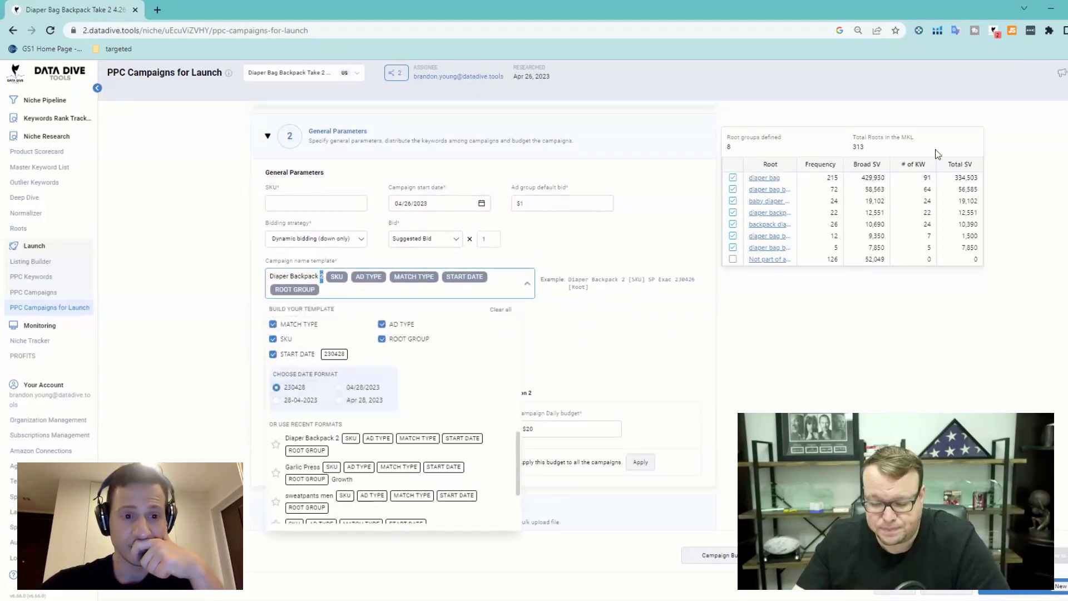
key("BackSpace")
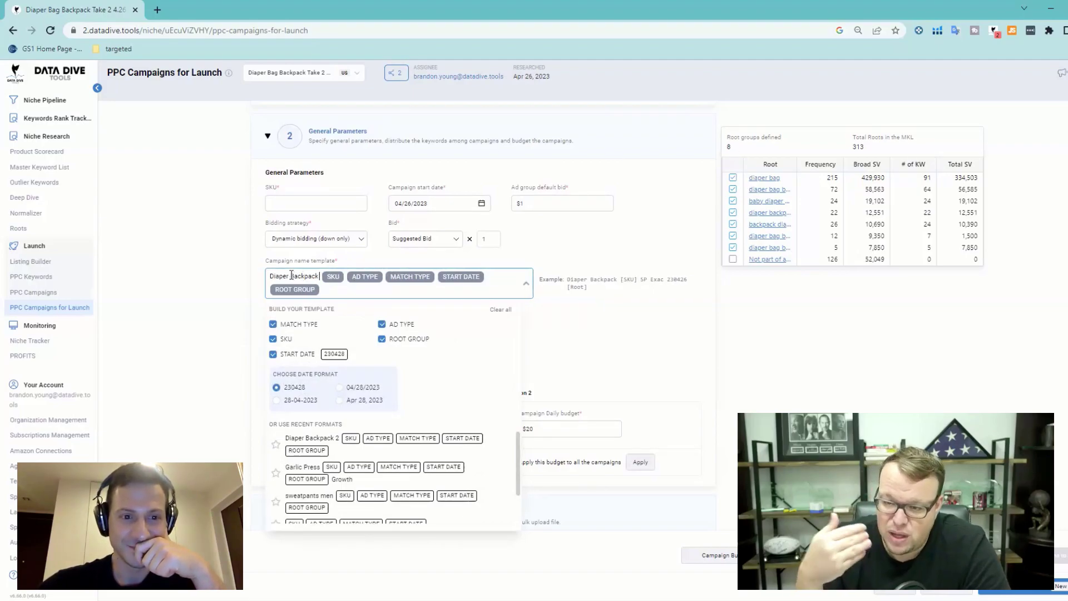
left_click(273, 324)
left_click(273, 325)
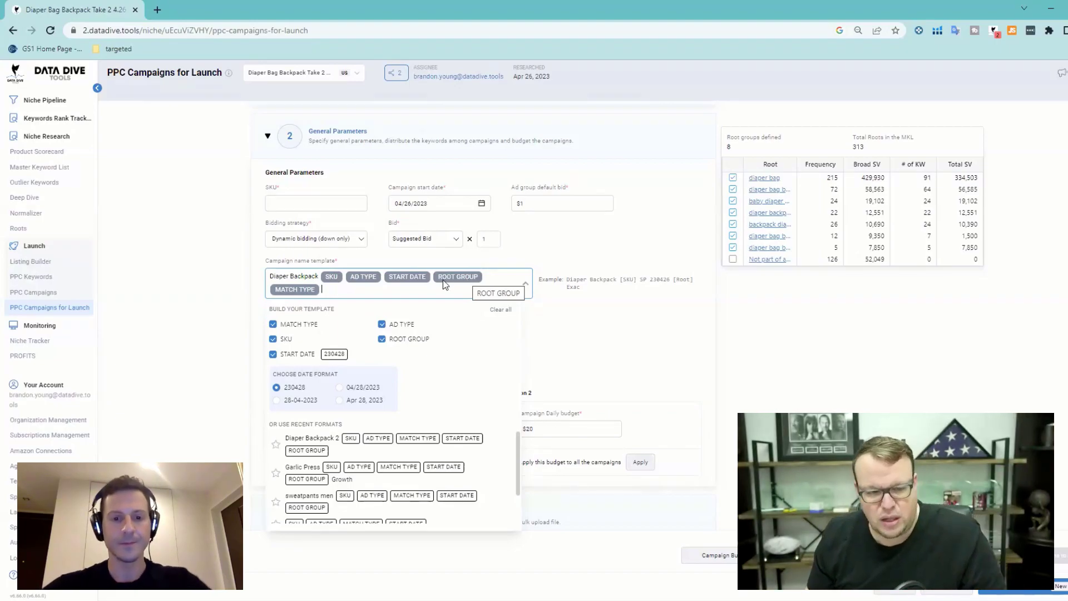
left_click(574, 338)
Step: Set the maximum keywords per campaign to 5 and the search volume ratio limit to 5
double_click(401, 359)
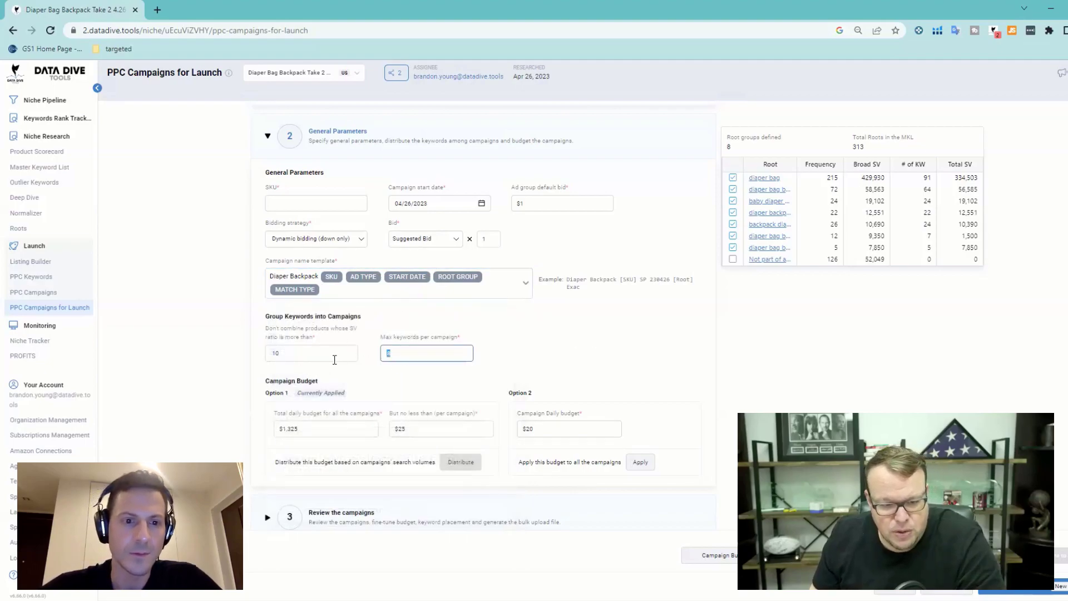
double_click(317, 355)
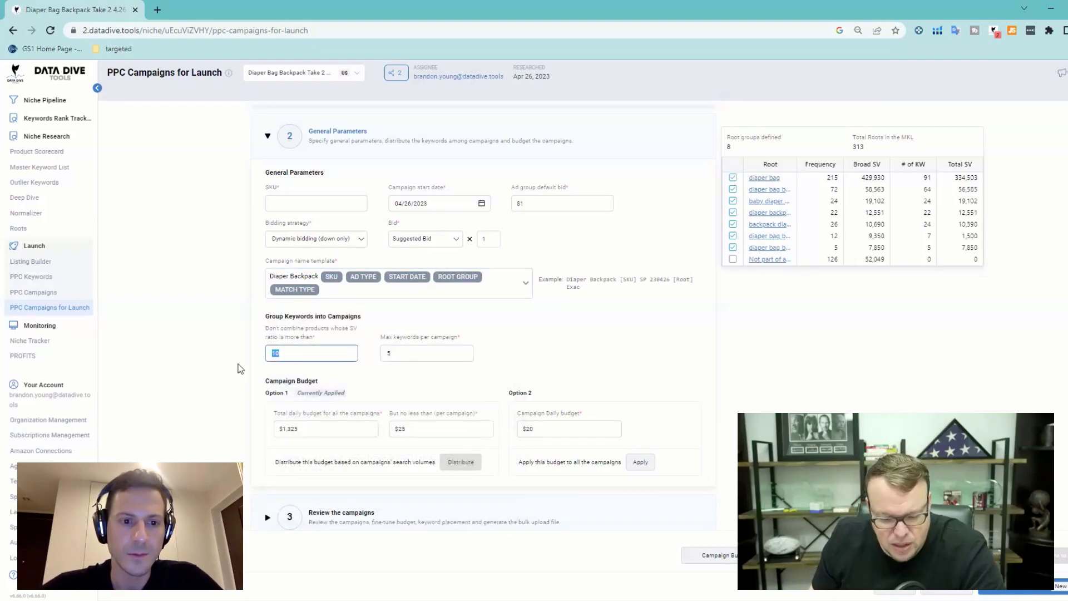
type("5")
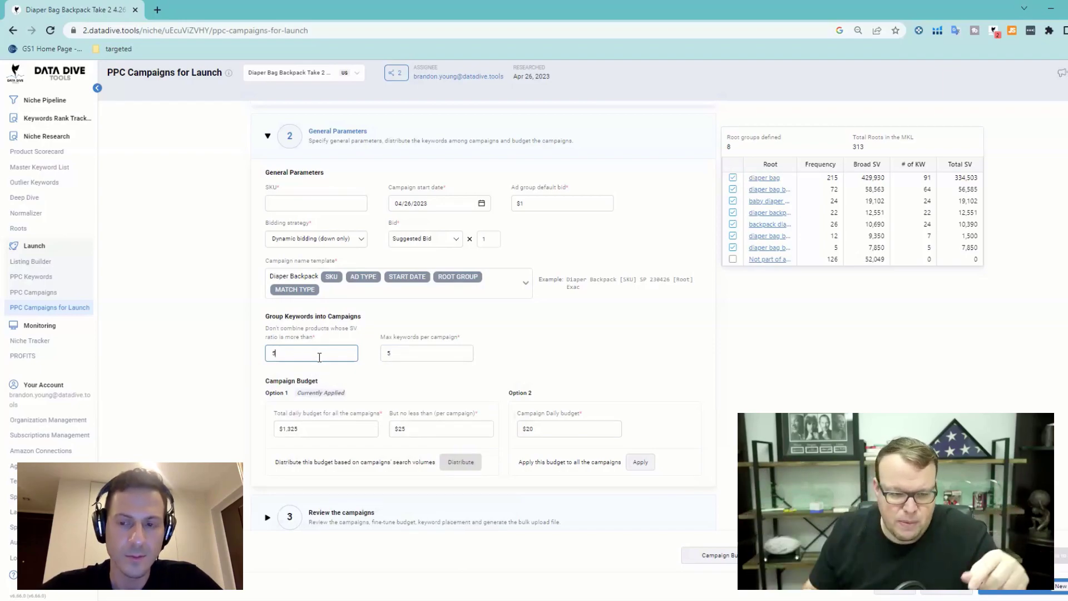
Step: Set the total daily budget to $2,500 with a $40 minimum per campaign and distribute it based on the campaigns' search volumes
left_click_drag(311, 429, 274, 431)
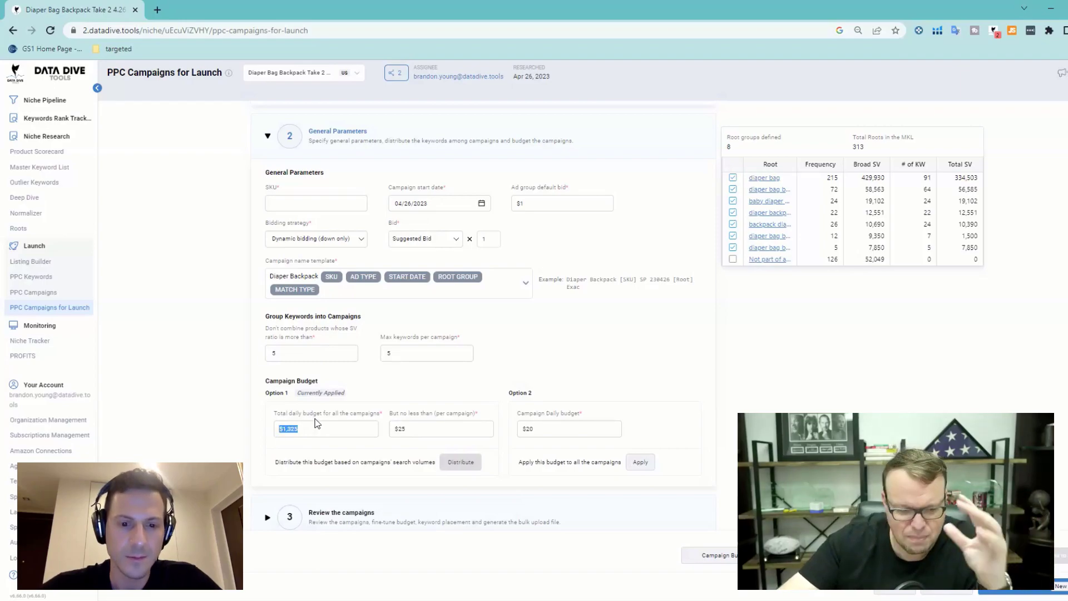
type("2,50")
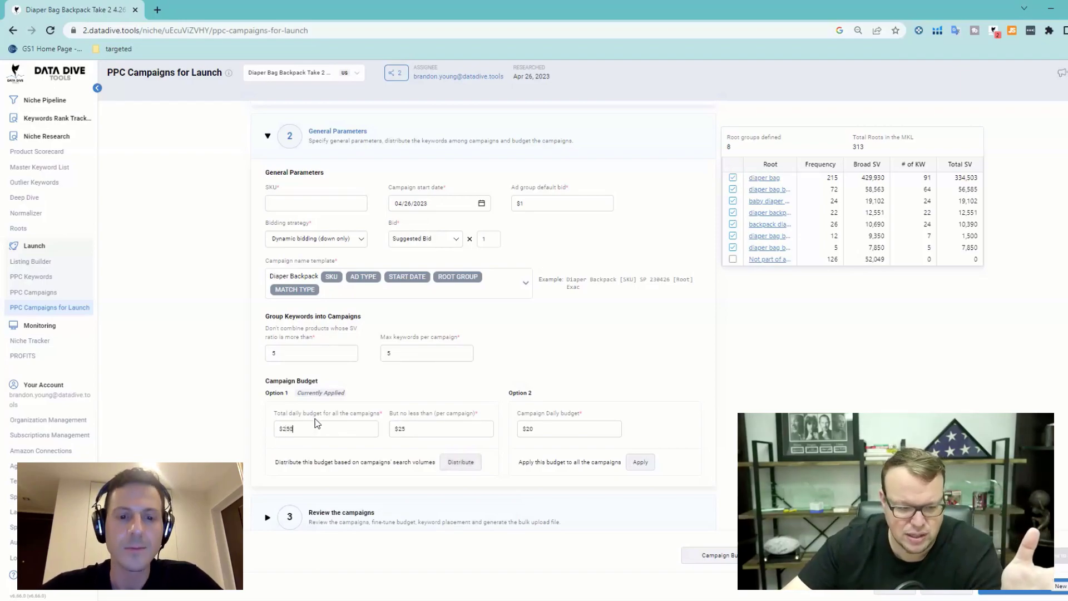
type("0")
key("ctrl+a")
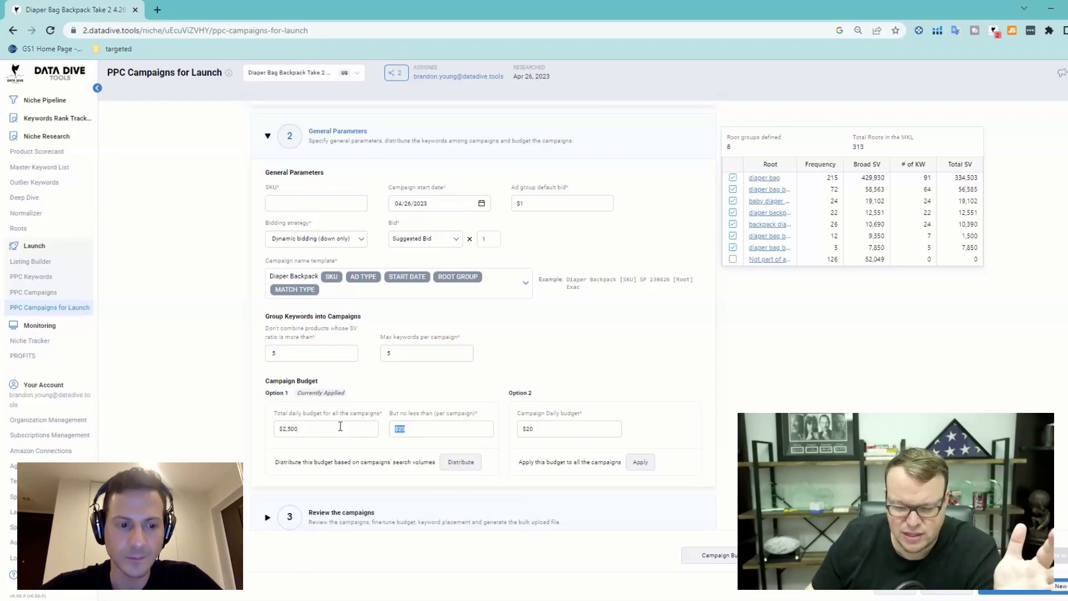
type("40")
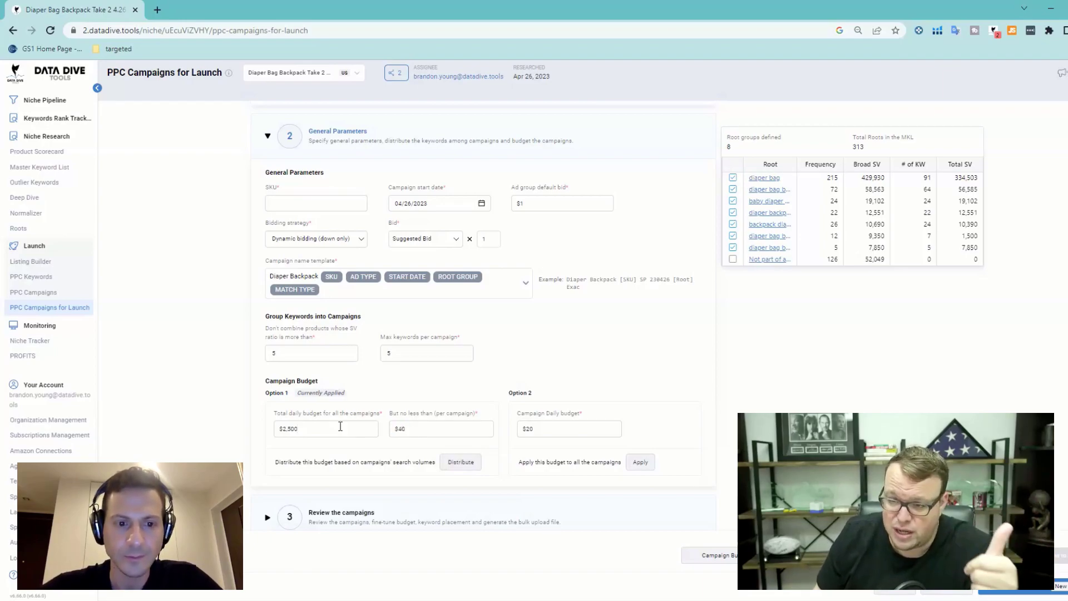
left_click(449, 464)
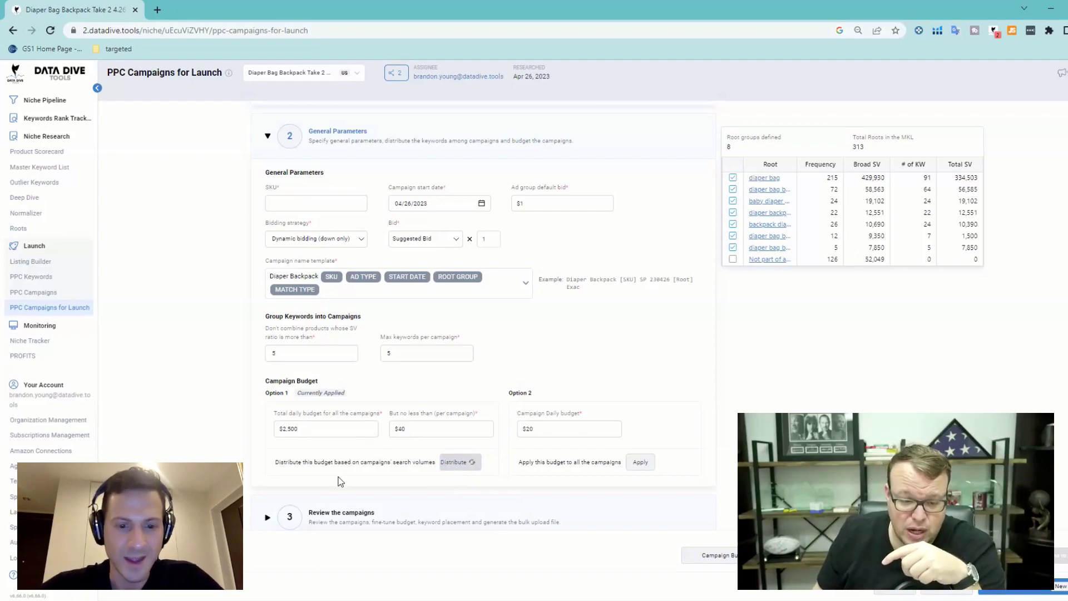
Step: Expand the campaign review section and examine the diaper bag root group's campaigns, keywords, bids and daily budgets
scroll(232, 430, "down", 1)
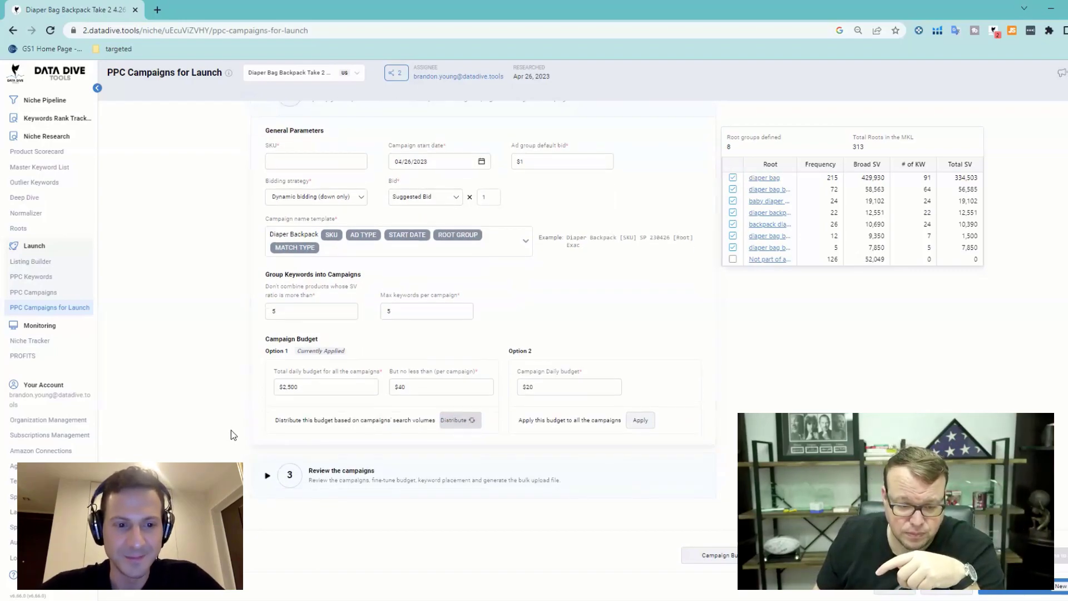
left_click(267, 475)
scroll(238, 453, "down", 3)
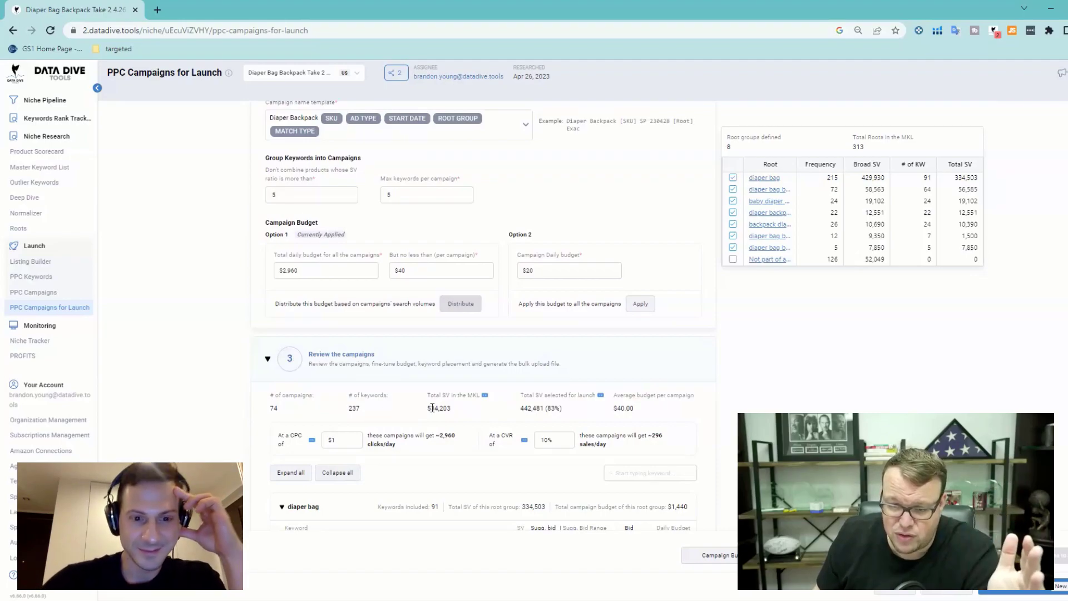
scroll(432, 408, "down", 4)
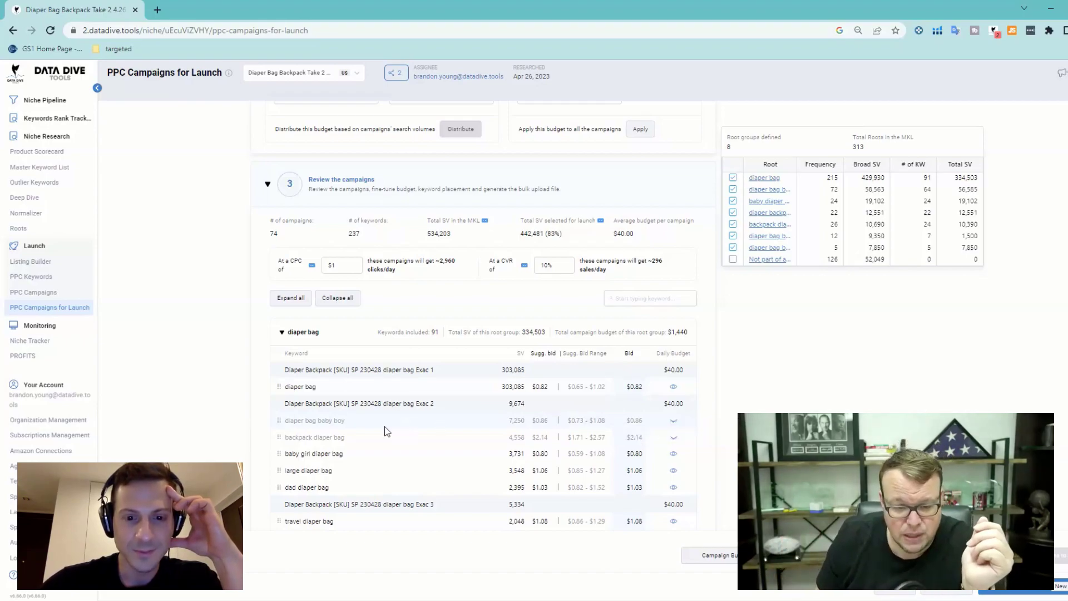
scroll(384, 425, "down", 2)
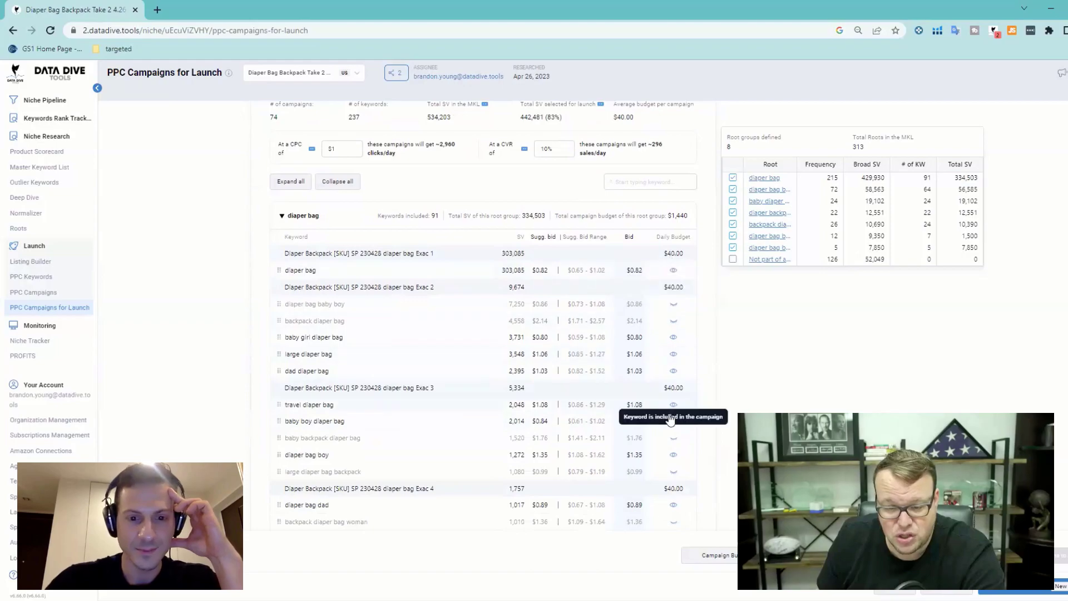
scroll(670, 421, "down", 8)
scroll(668, 415, "down", 3)
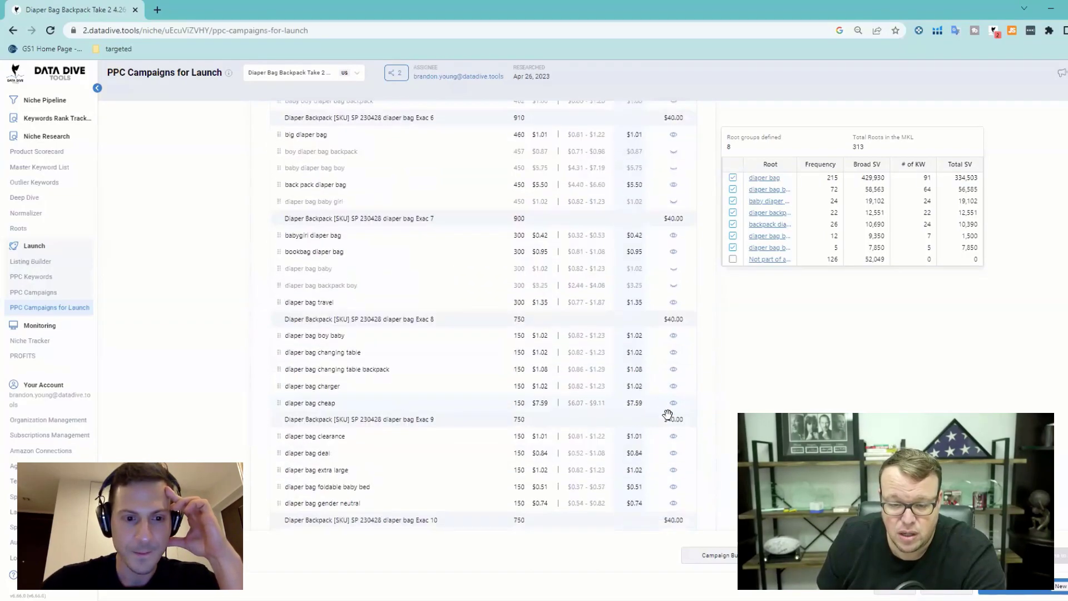
Step: Set the suggested bid multiplier to 1.5 in the general parameters and check the recalculated keyword bids in the campaign review
scroll(624, 409, "up", 15)
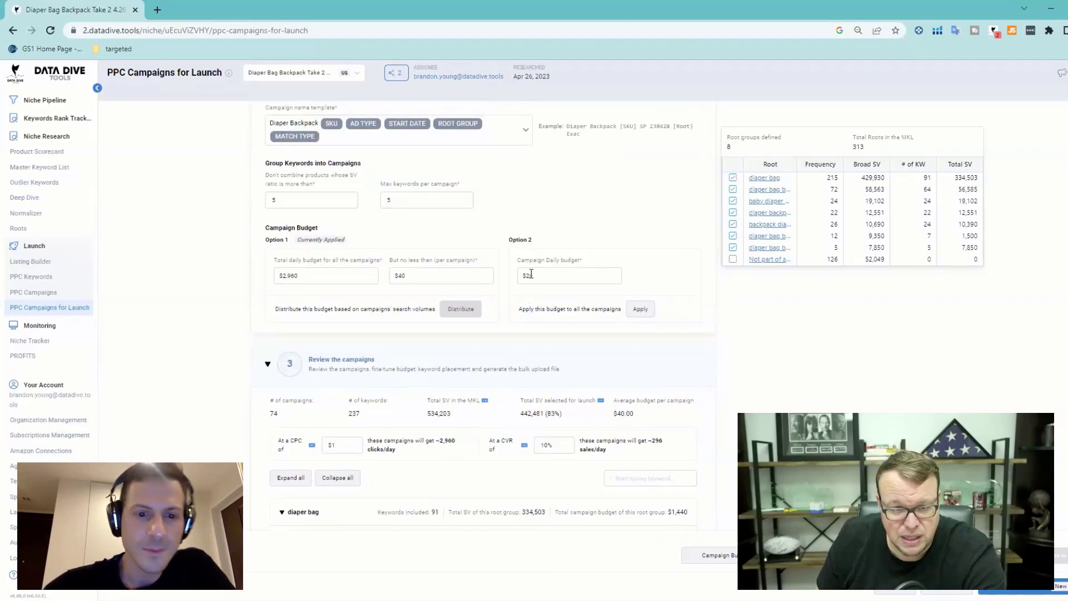
scroll(473, 290, "up", 2)
left_click(487, 202)
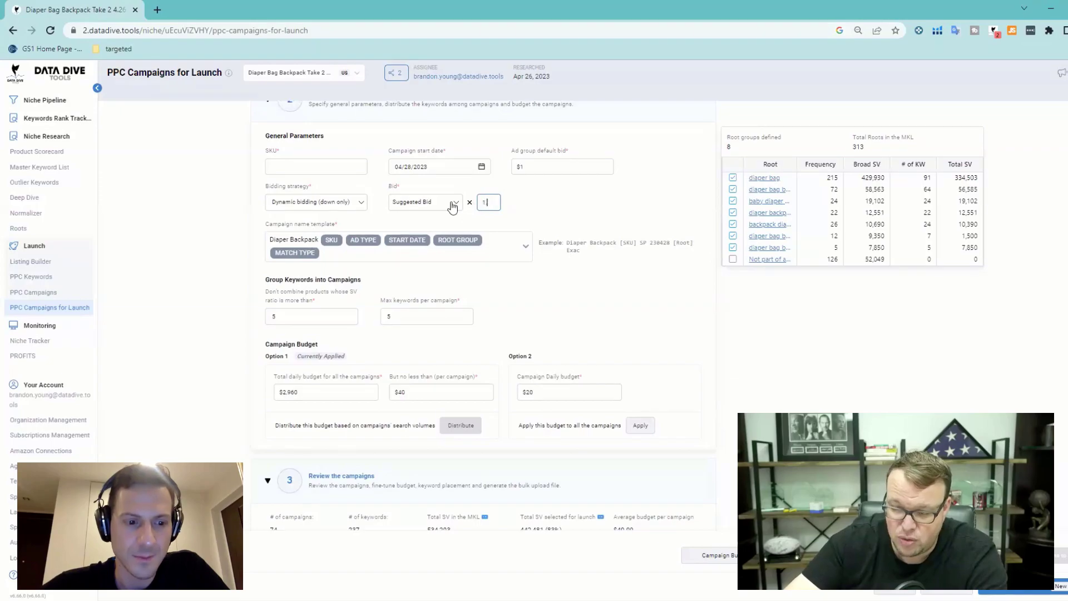
left_click(579, 198)
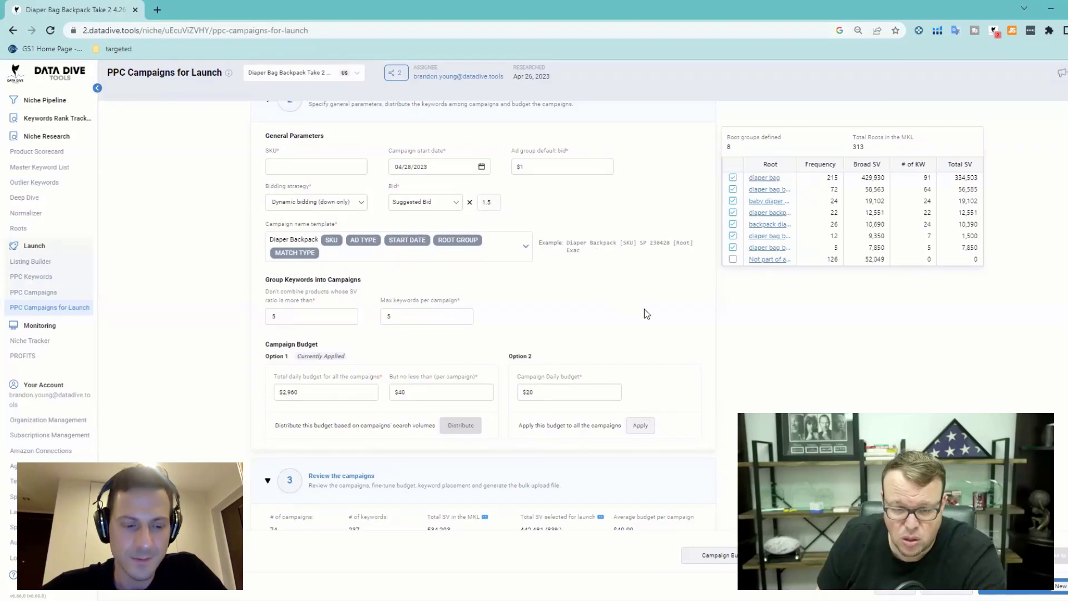
scroll(645, 314, "down", 7)
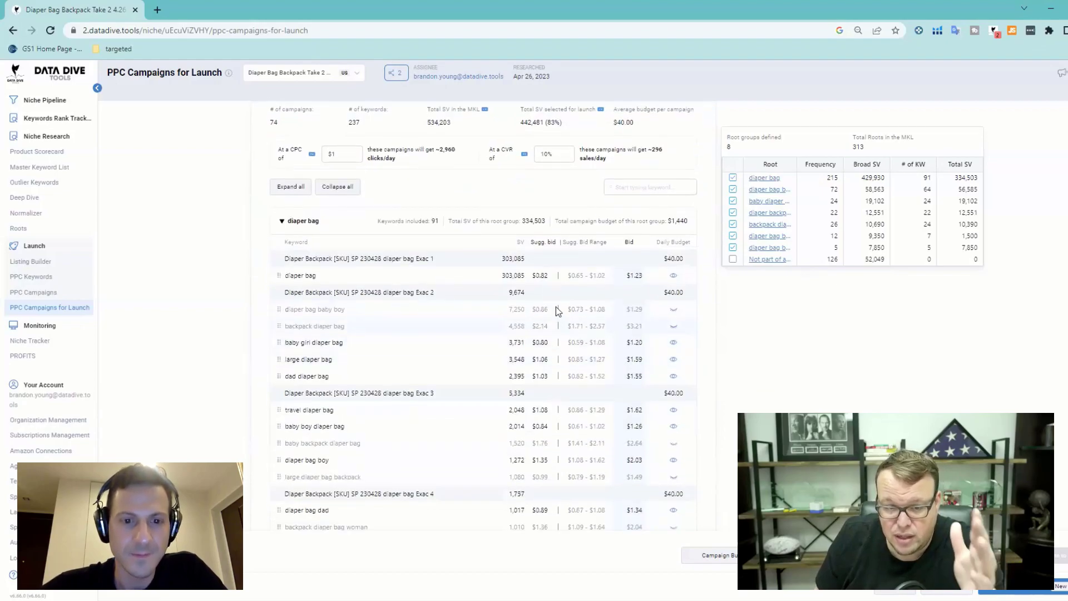